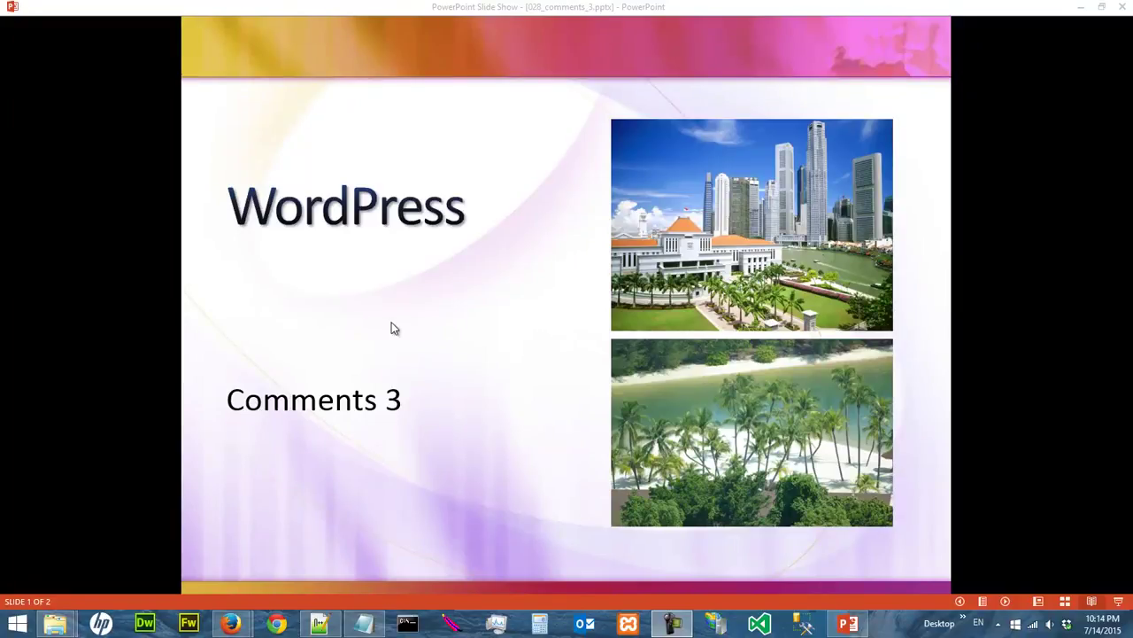
# Step: Advance the slide show to the suggestions slide, then minimize it to return to the browser
pyautogui.click(1006, 601)
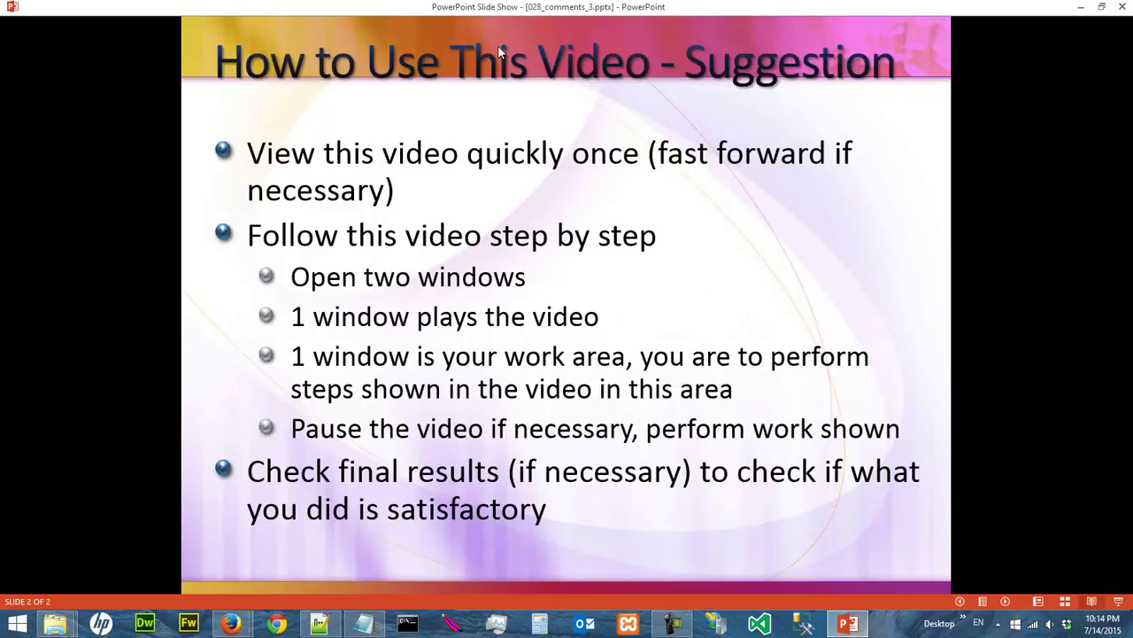
pyautogui.click(1076, 6)
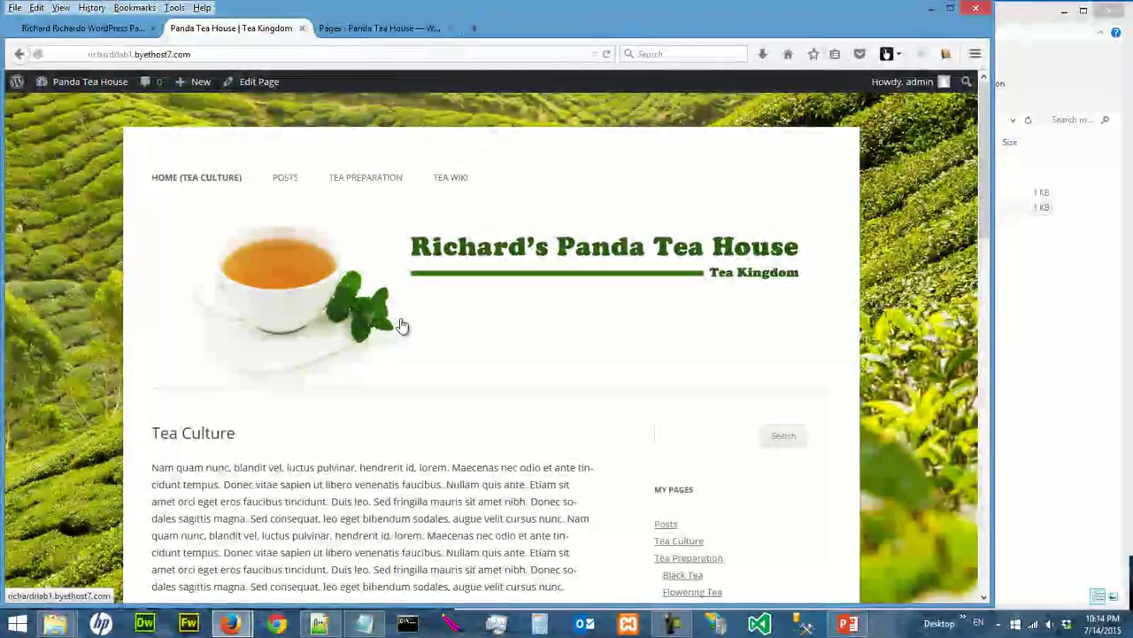
# Step: Open the Posts page of the Panda Tea House site and look over its blog posts
pyautogui.click(361, 27)
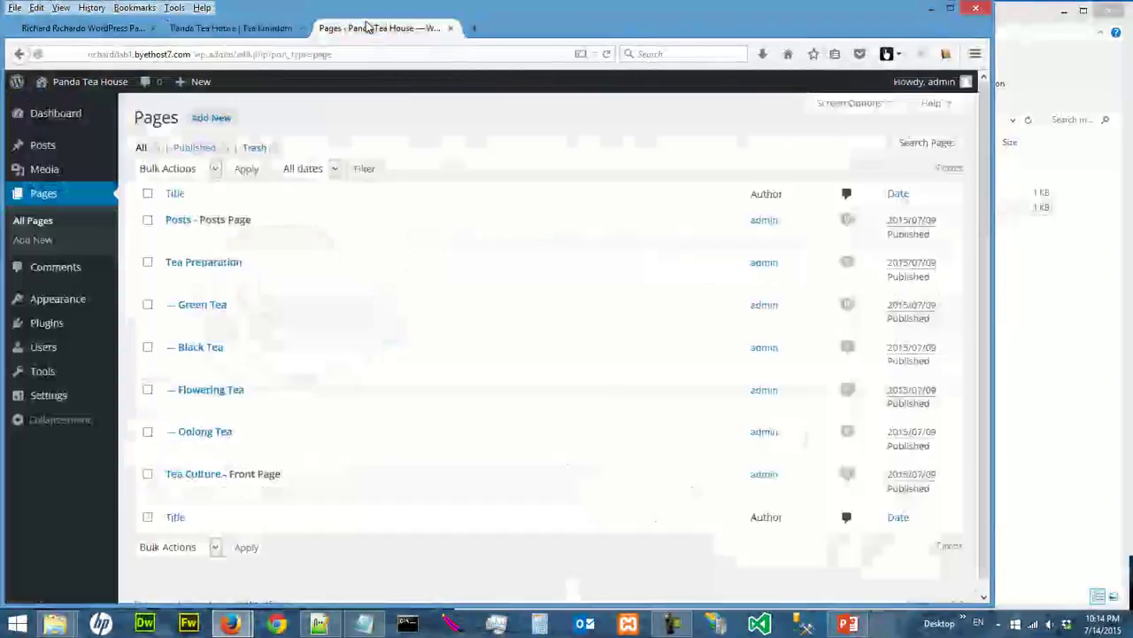
pyautogui.click(281, 28)
pyautogui.click(284, 177)
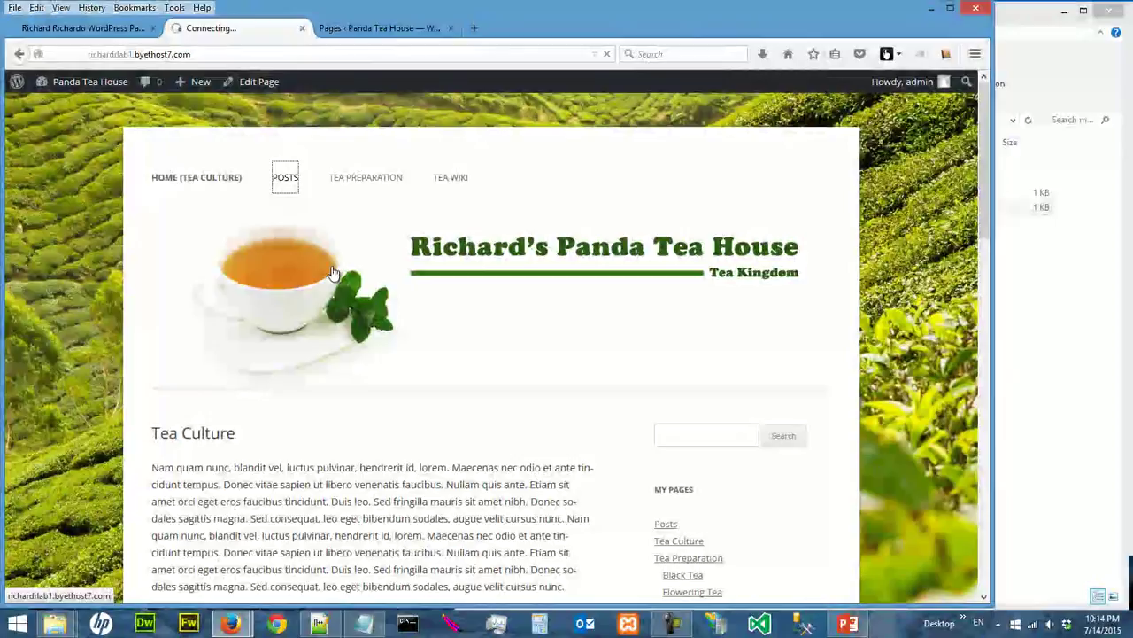
pyautogui.scroll(-4, 330, 248)
pyautogui.scroll(4, 337, 250)
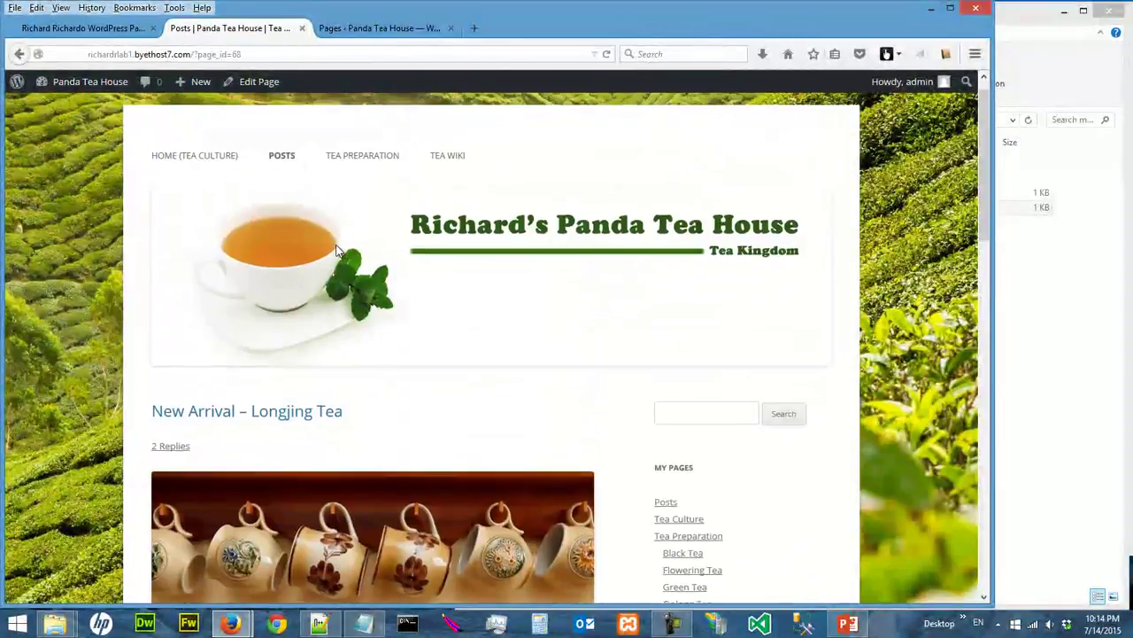
pyautogui.click(285, 178)
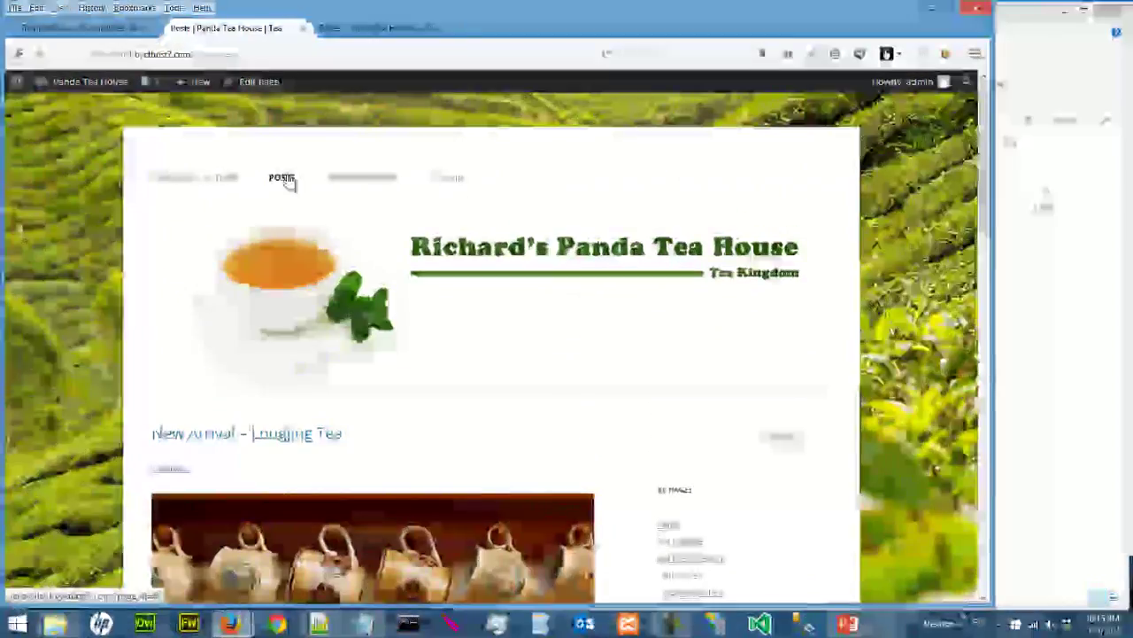
# Step: Check the Quick Edit options of the Posts page in the admin page list, then reload the list without saving
pyautogui.click(376, 28)
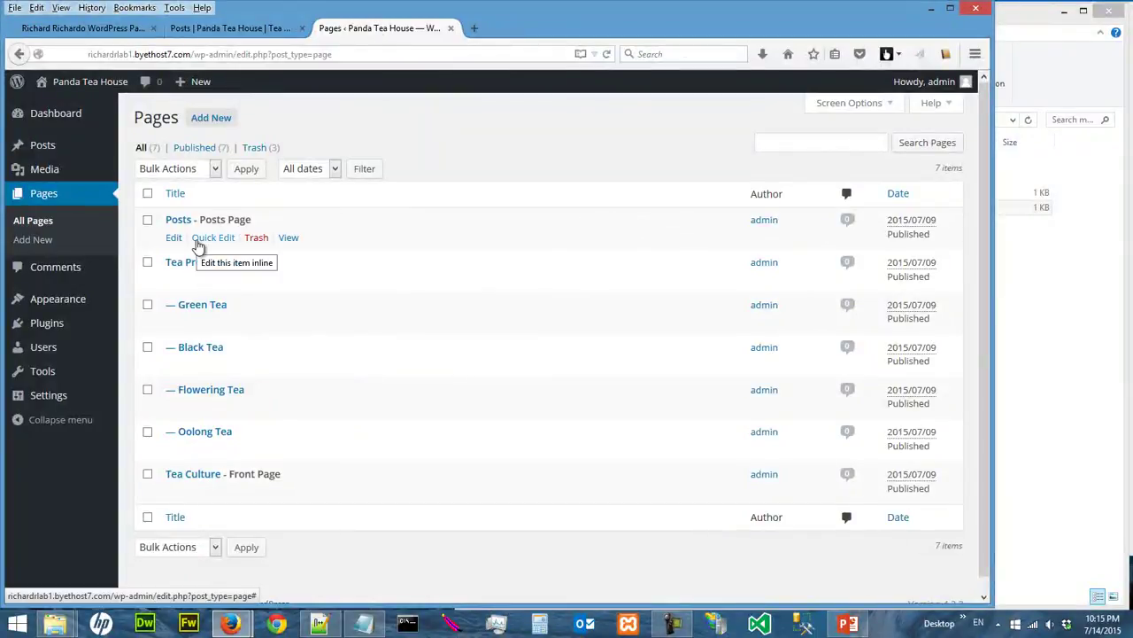
pyautogui.click(198, 241)
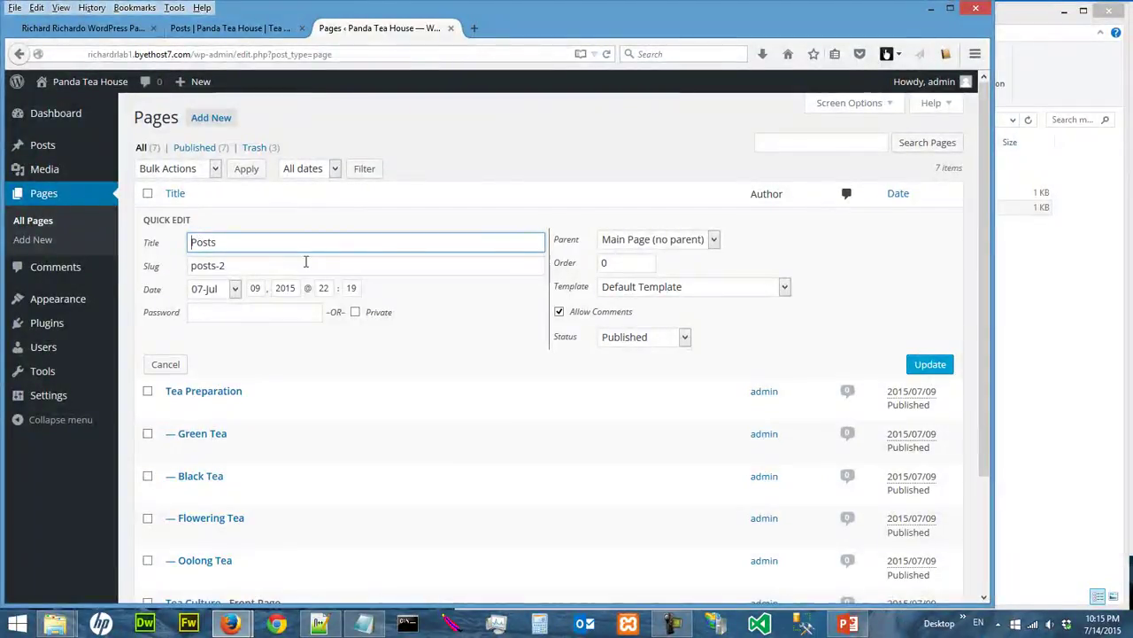
pyautogui.click(61, 229)
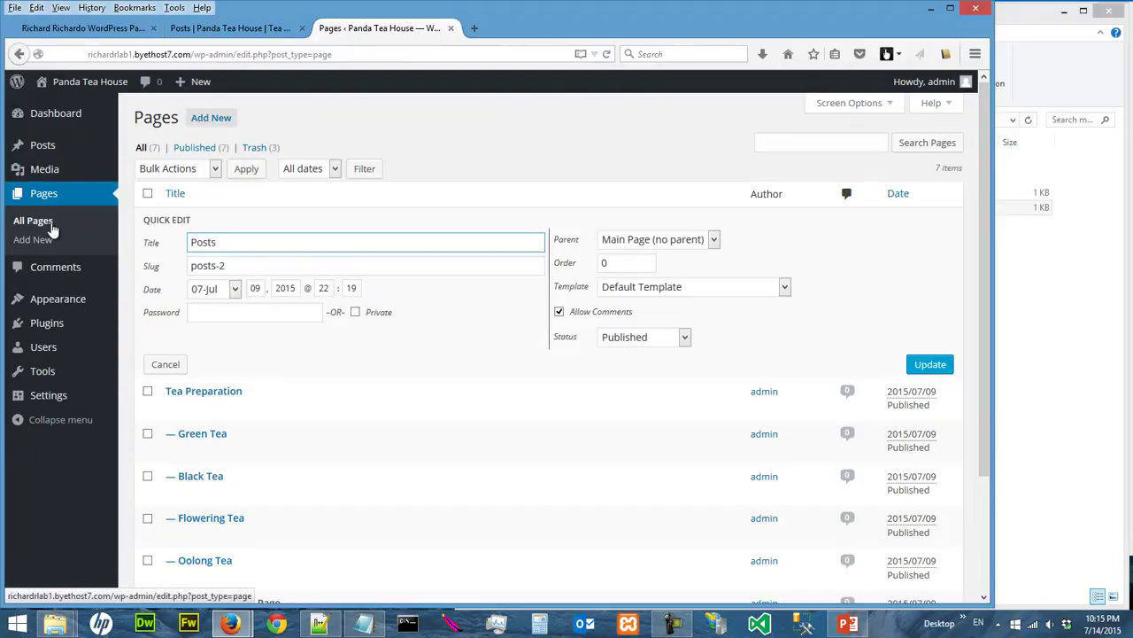
# Step: Reload the site's Posts page and check the reply links under the New Arrival – Longjing Tea and Jasmine Tea Sale posts
pyautogui.click(266, 28)
pyautogui.click(282, 178)
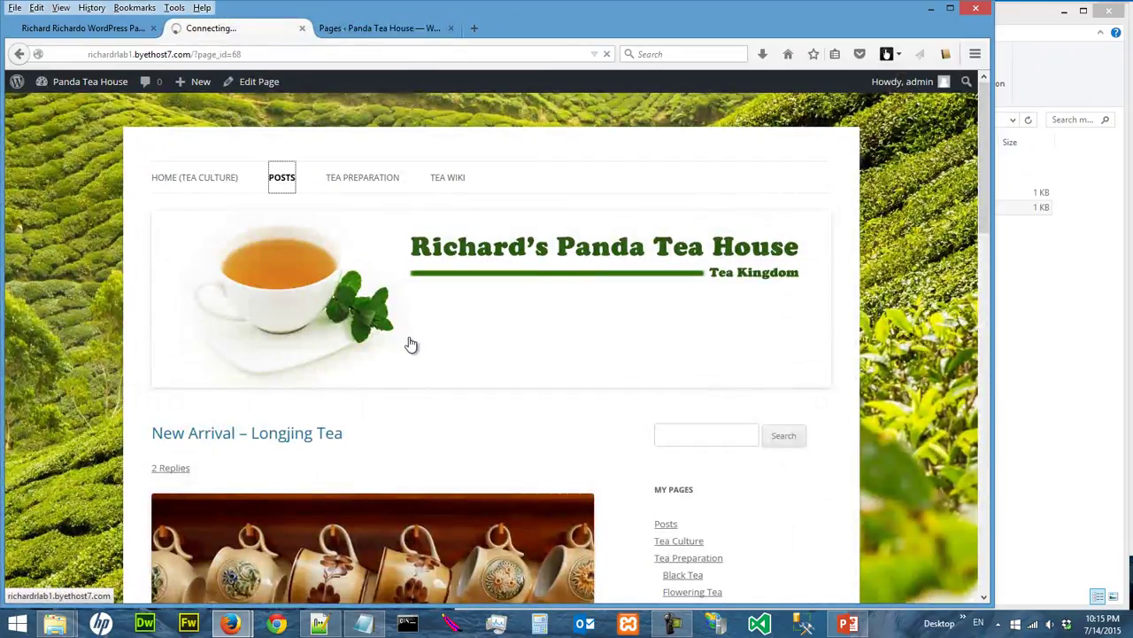
pyautogui.scroll(-5, 382, 261)
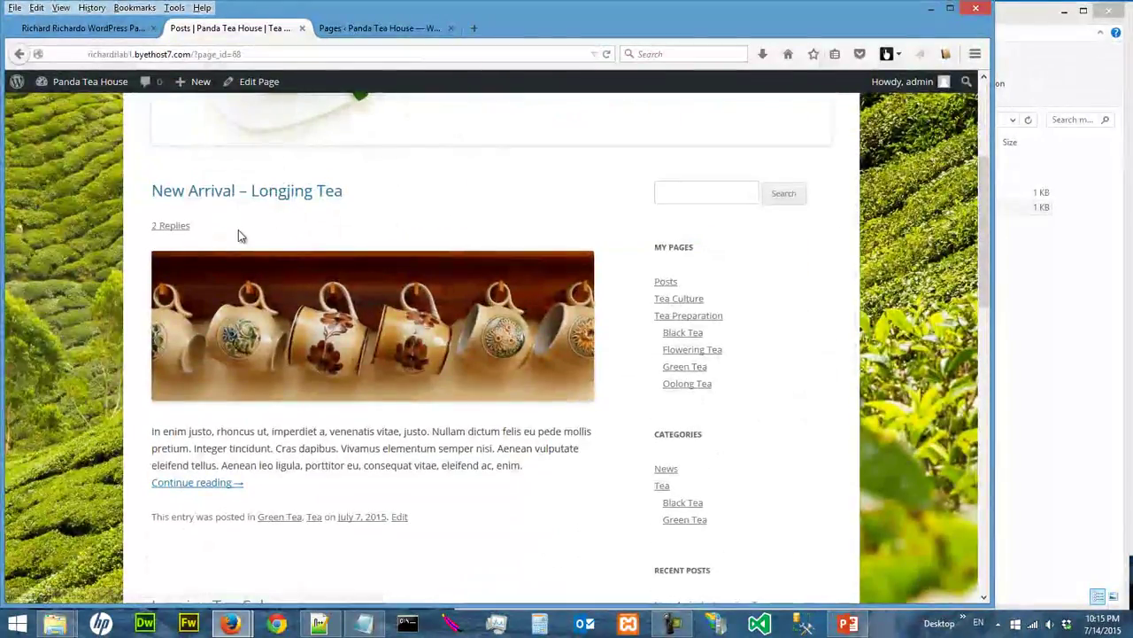
pyautogui.scroll(-3, 239, 235)
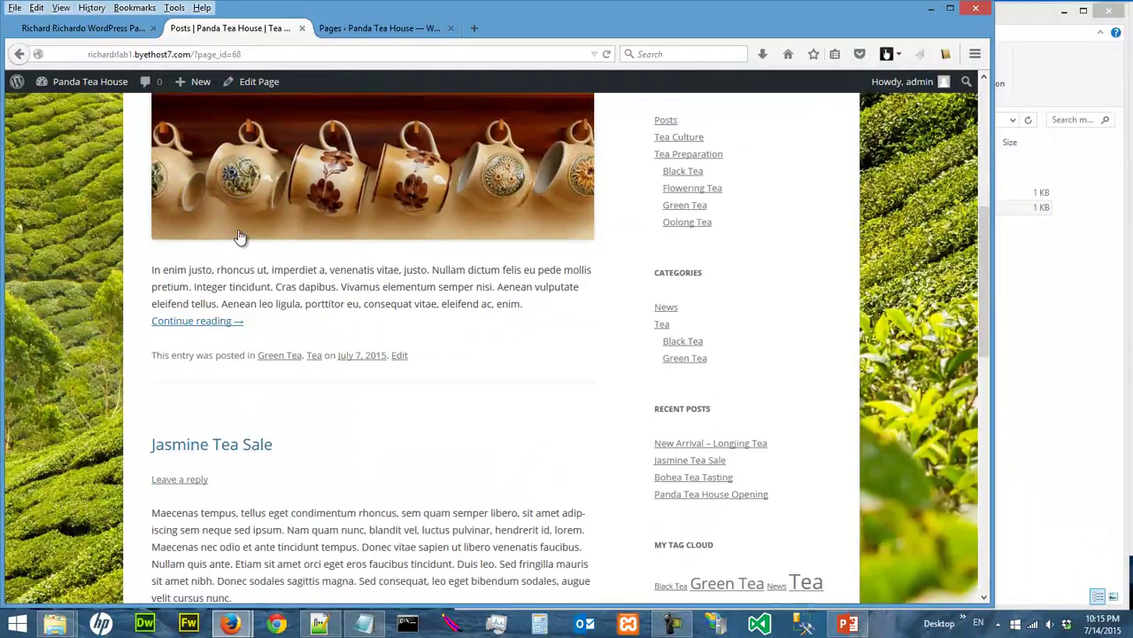
pyautogui.scroll(6, 286, 368)
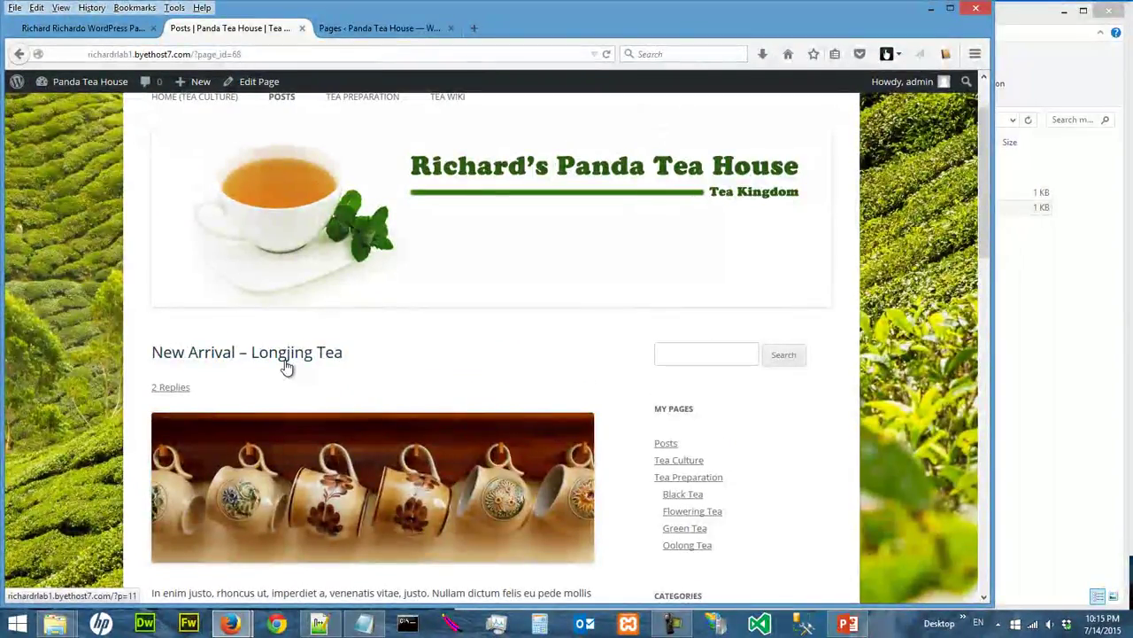
# Step: Open the list of all posts in the WordPress admin area
pyautogui.click(405, 30)
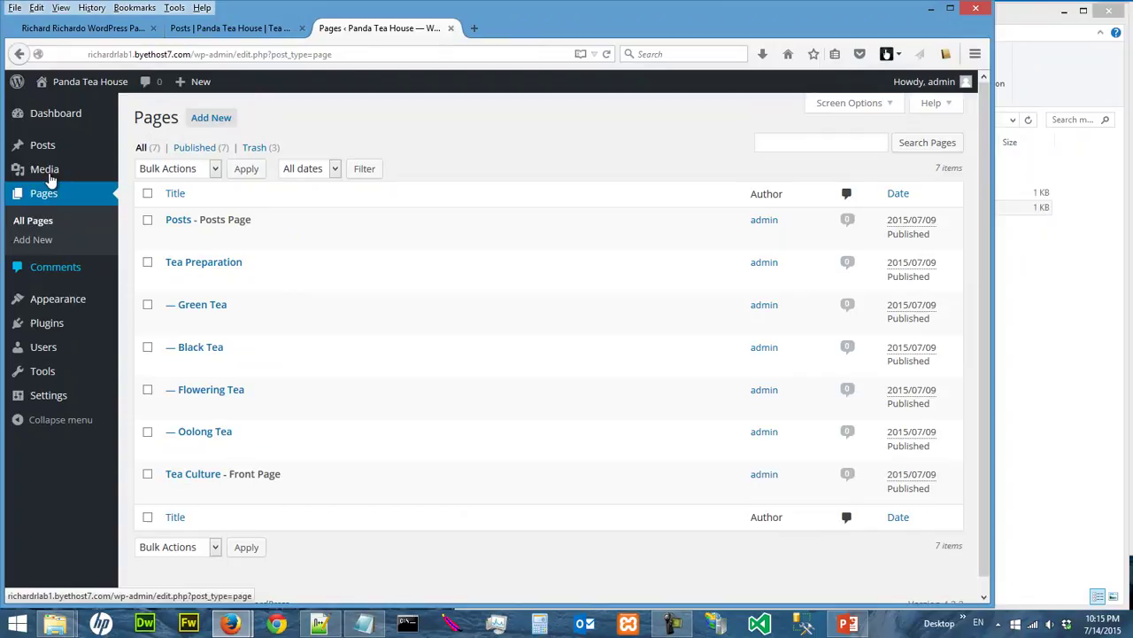
pyautogui.moveTo(53, 146)
pyautogui.click(156, 150)
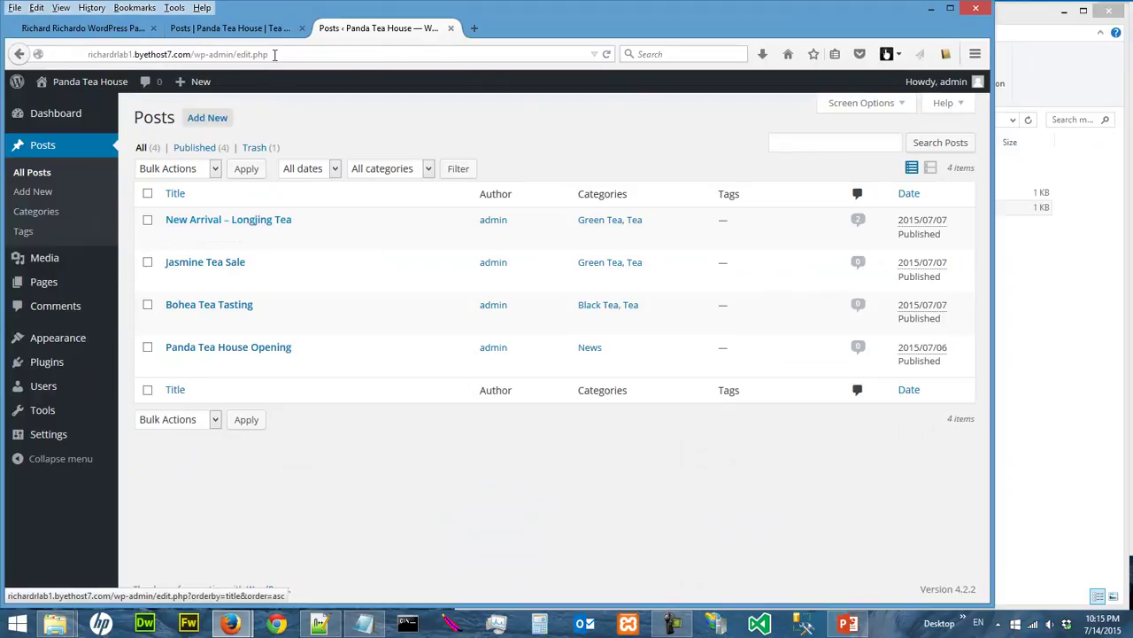
# Step: Find the Jasmine Tea Sale post on the site, then disable Allow Comments for it with Quick Edit and update it
pyautogui.click(244, 28)
pyautogui.scroll(-10, 318, 285)
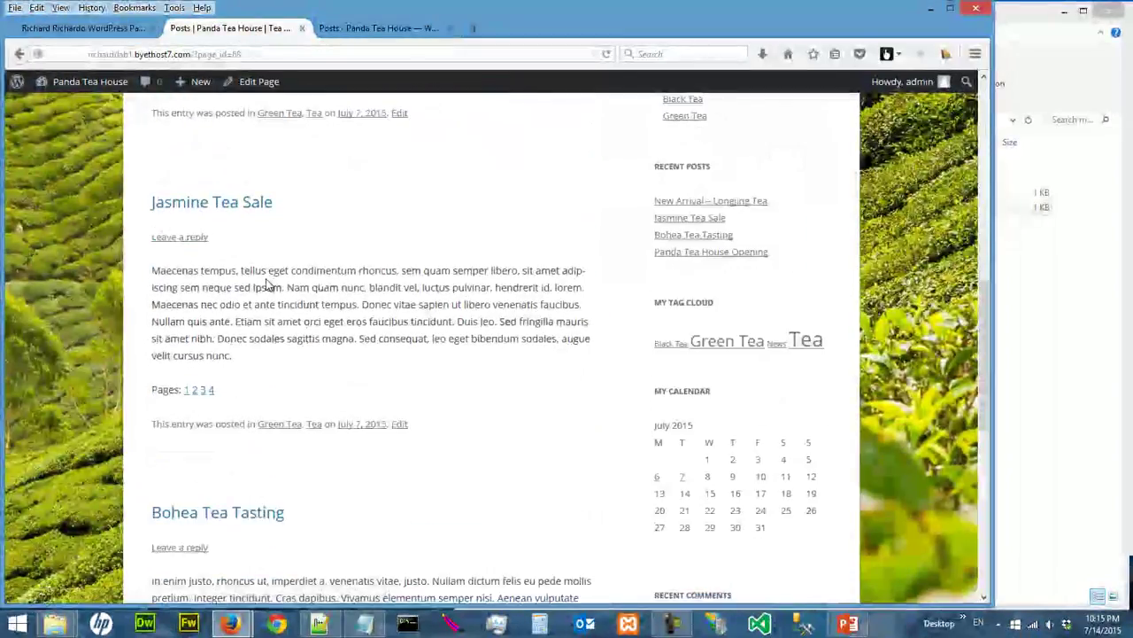
pyautogui.click(381, 30)
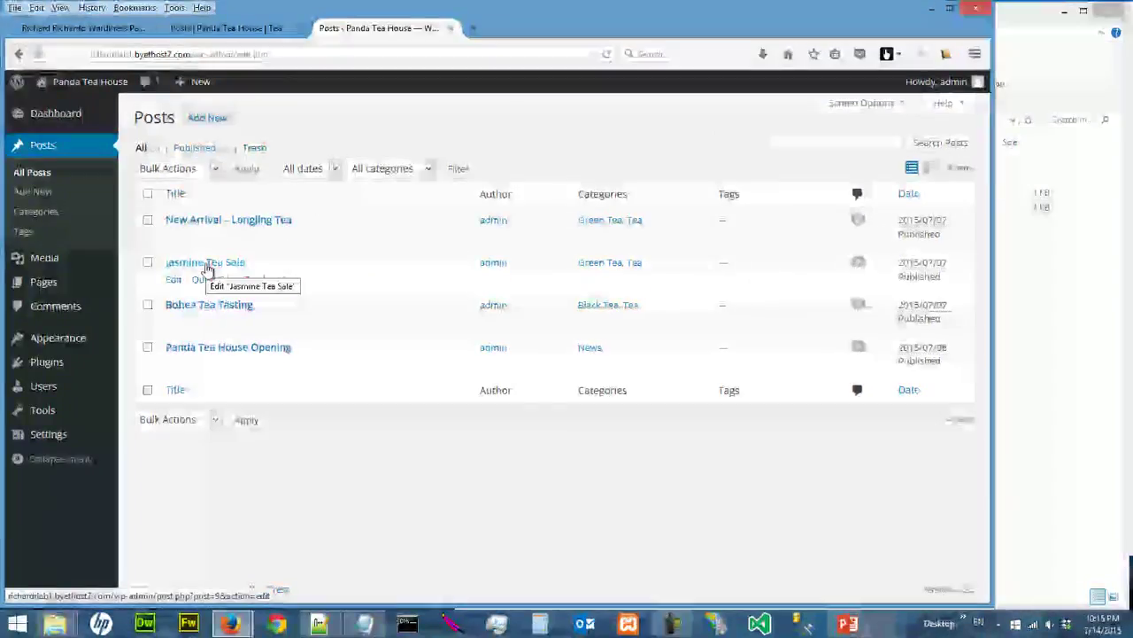
pyautogui.click(215, 279)
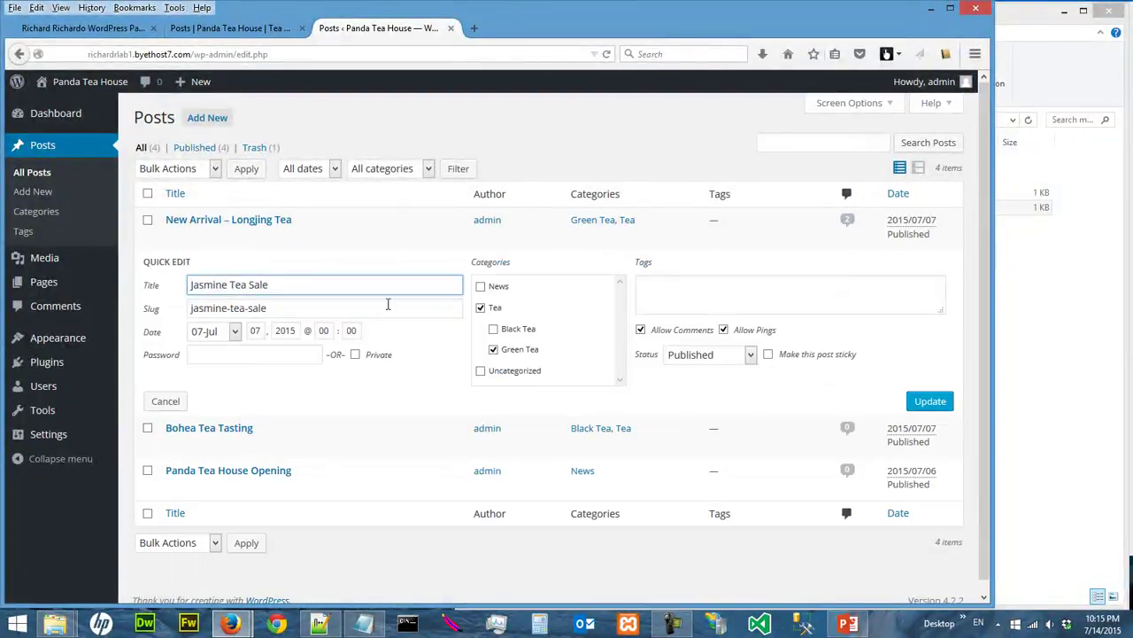
pyautogui.click(685, 336)
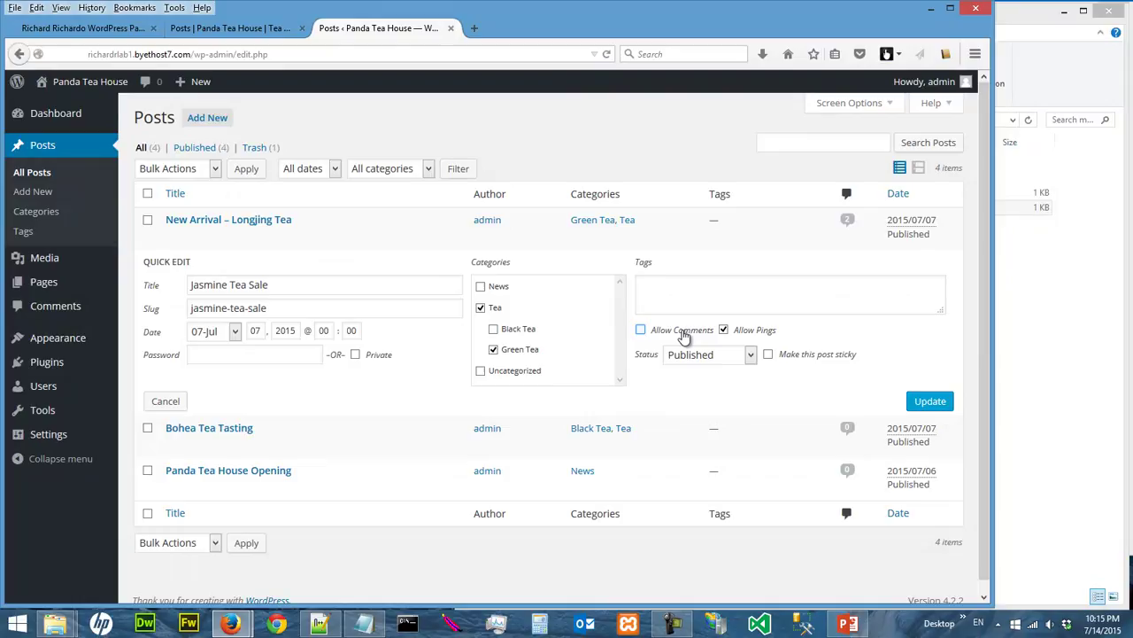
pyautogui.click(925, 401)
# Step: Reload the site's Posts page and compare the comment links of Jasmine Tea Sale with those of the neighbouring posts
pyautogui.click(234, 29)
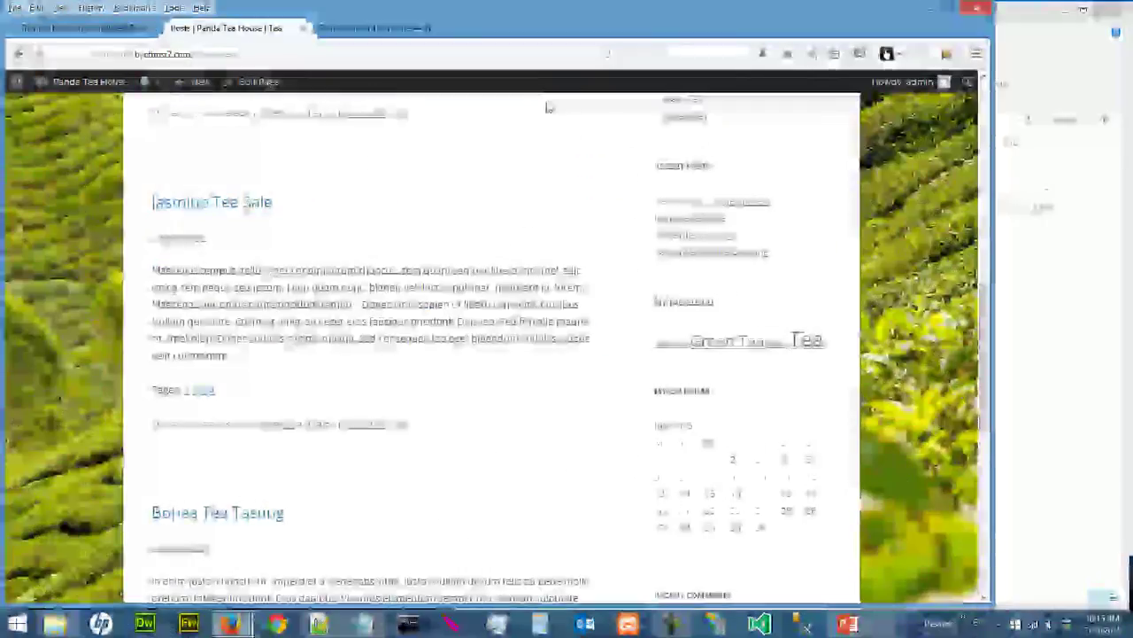
pyautogui.press('F5')
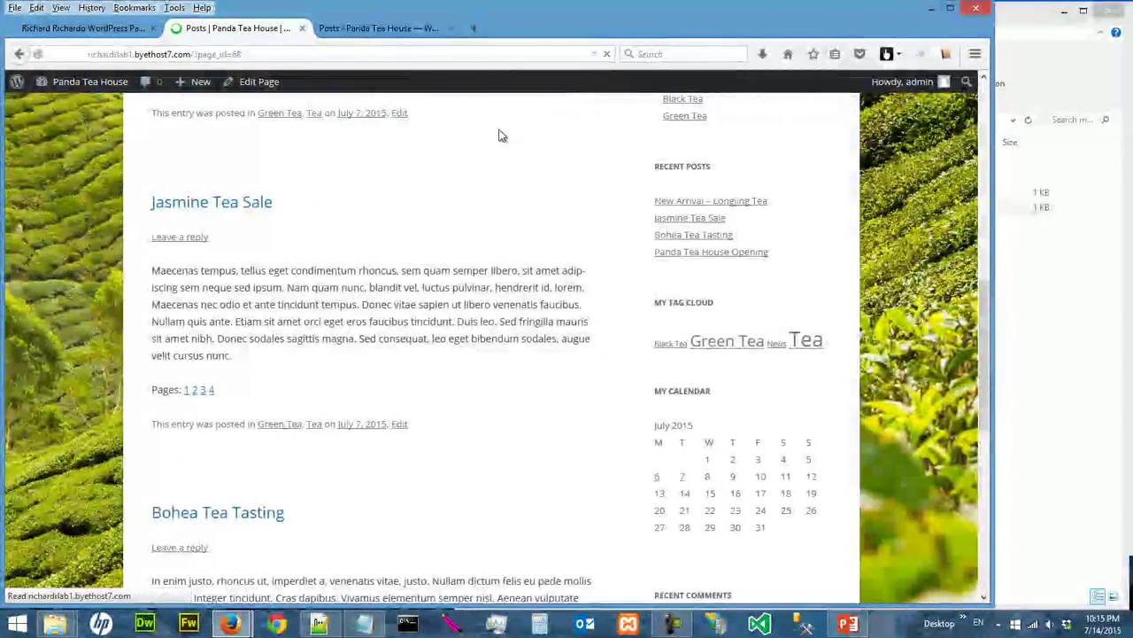
pyautogui.scroll(10, 509, 136)
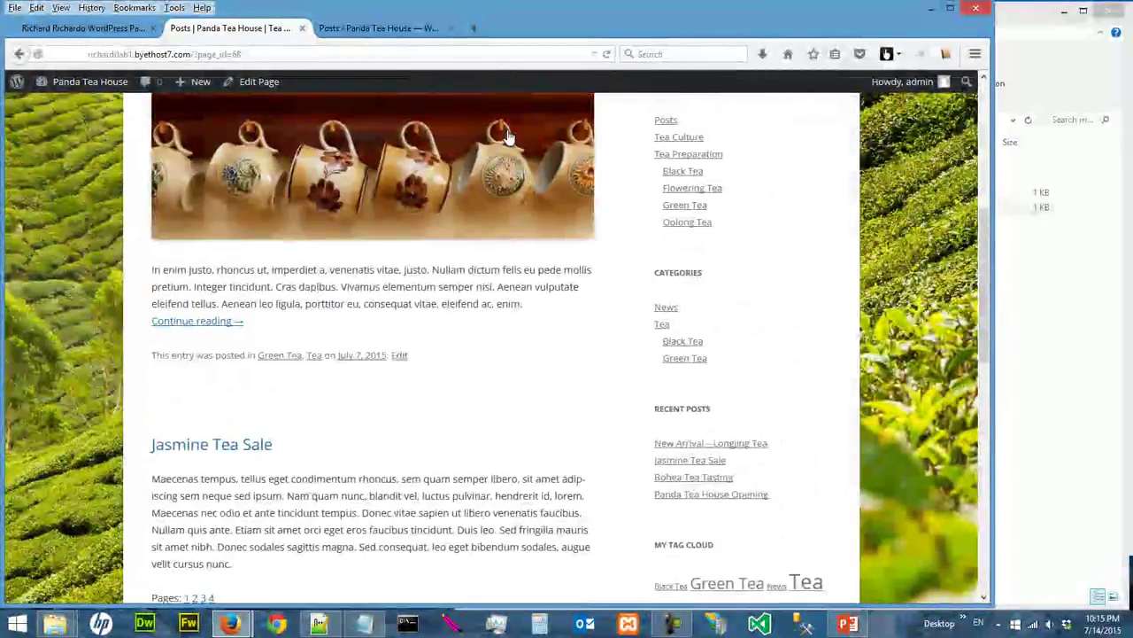
pyautogui.scroll(-5, 387, 255)
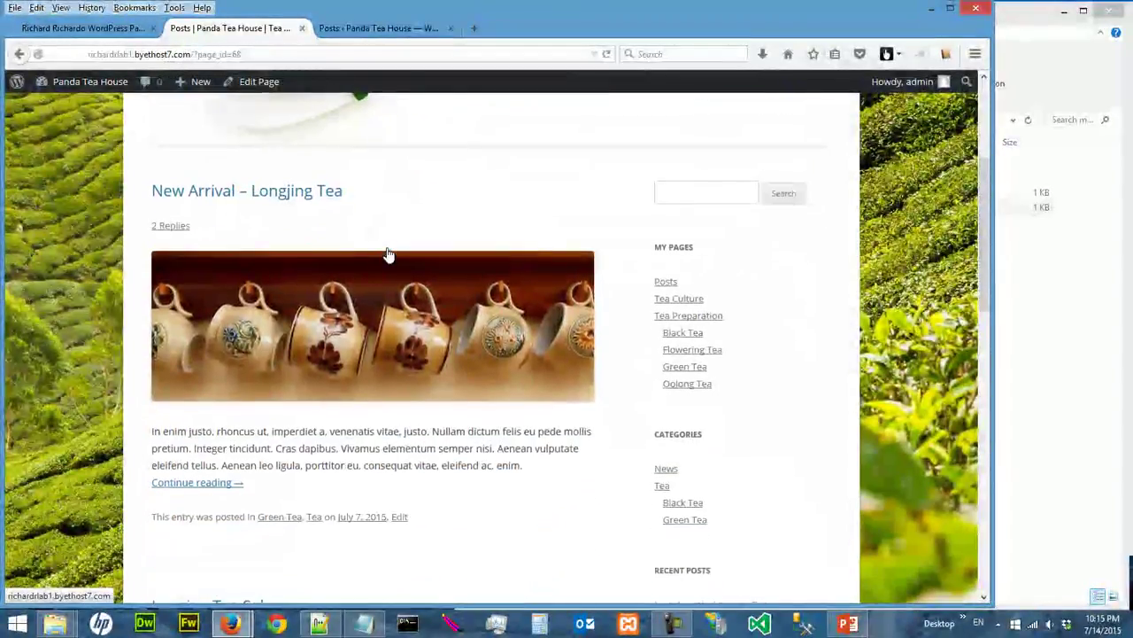
pyautogui.scroll(-3, 256, 347)
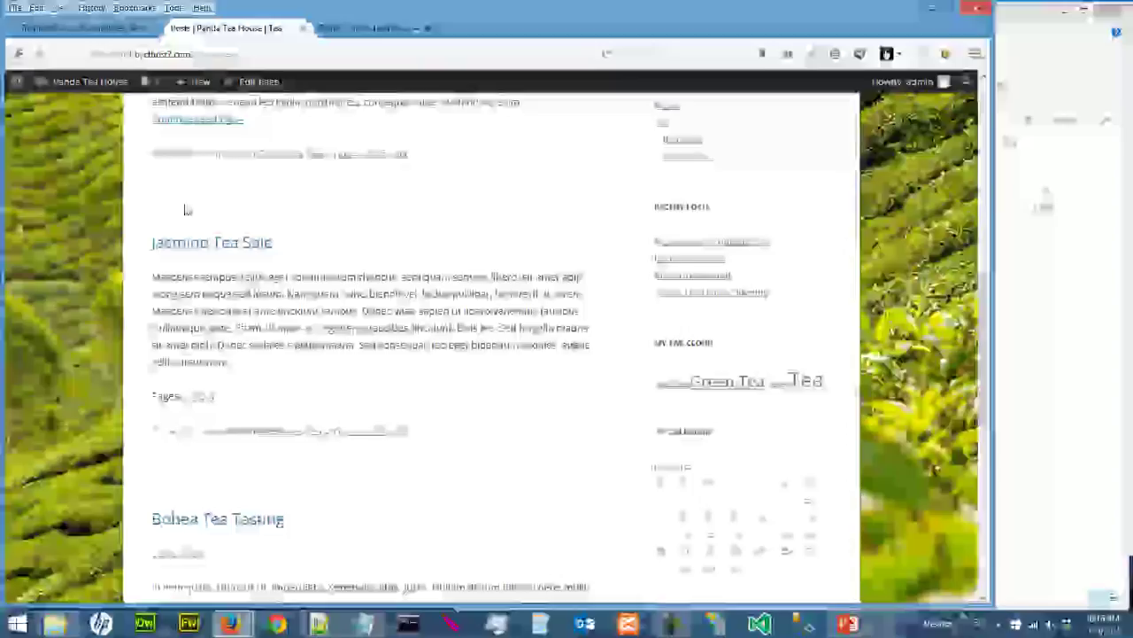
pyautogui.scroll(-6, 319, 355)
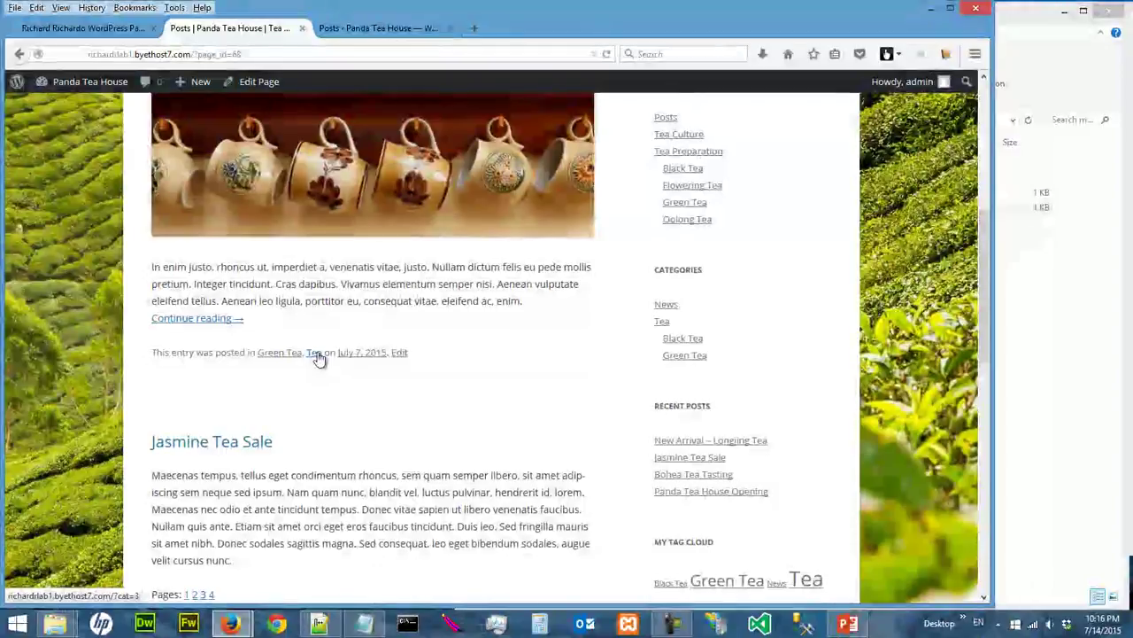
pyautogui.scroll(3, 328, 292)
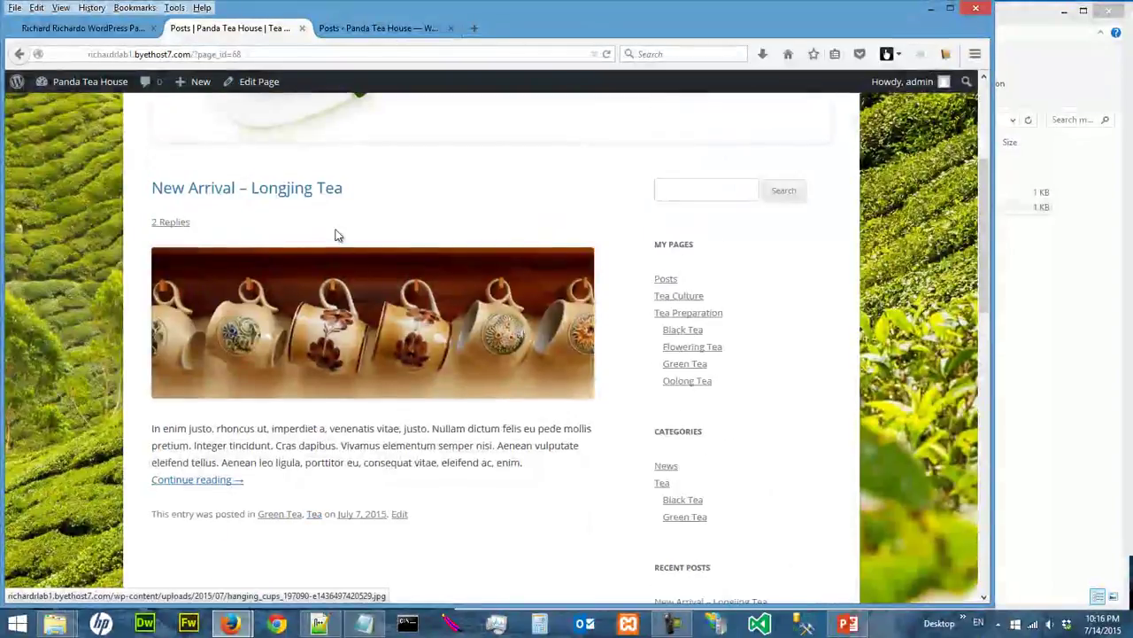
pyautogui.scroll(2, 390, 179)
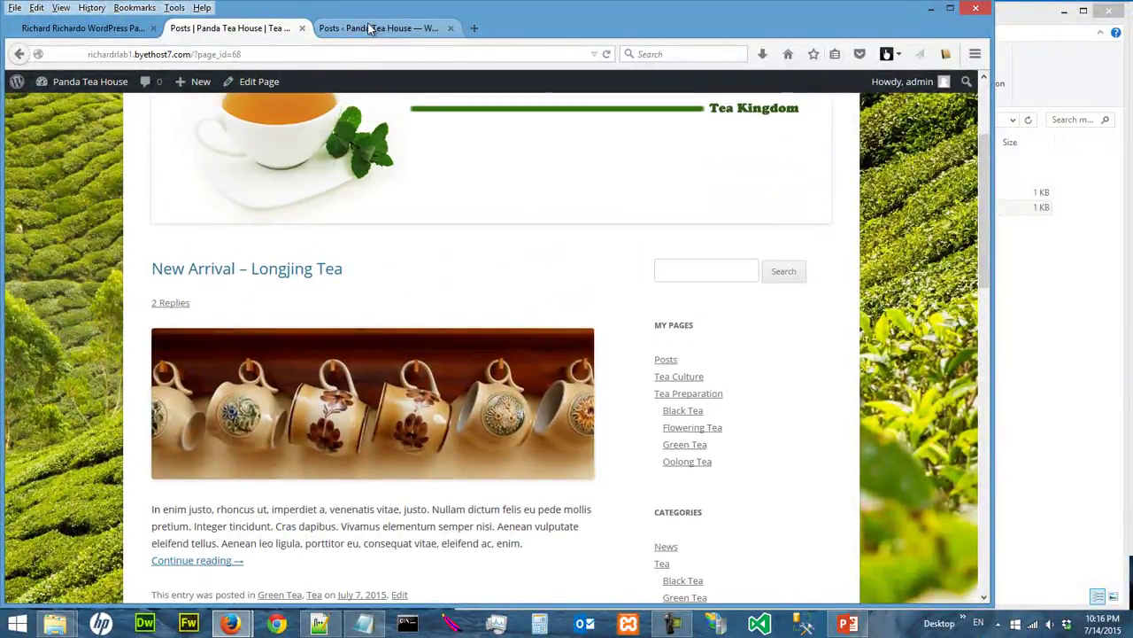
# Step: Bulk edit all four posts to set Comments to Do not allow, and update them
pyautogui.click(371, 30)
pyautogui.moveTo(463, 218)
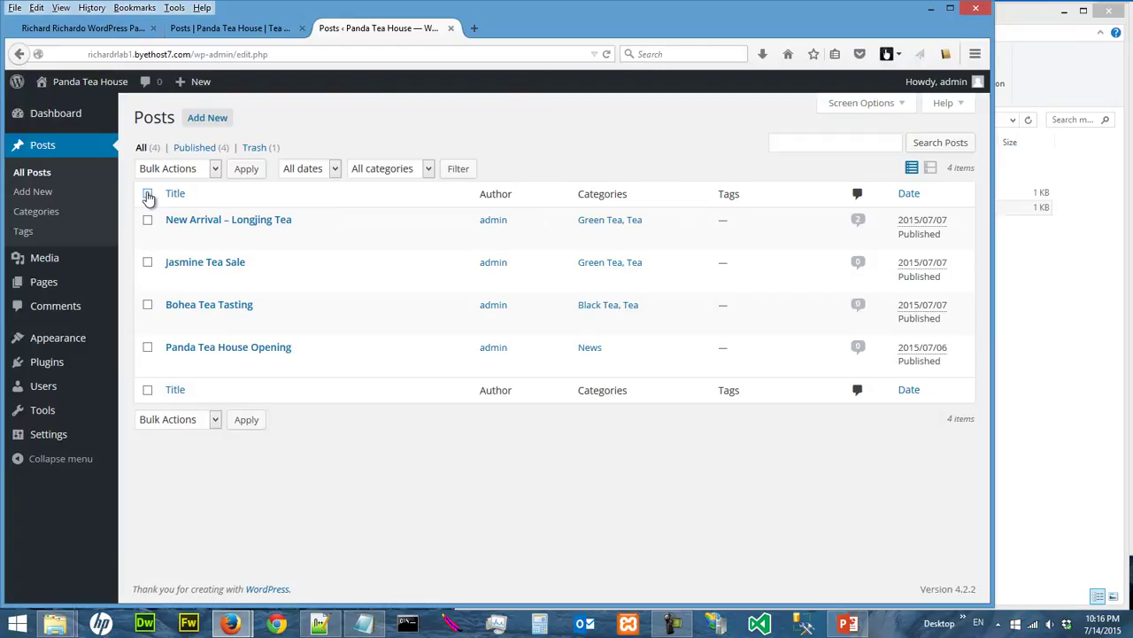
pyautogui.click(176, 170)
pyautogui.click(178, 203)
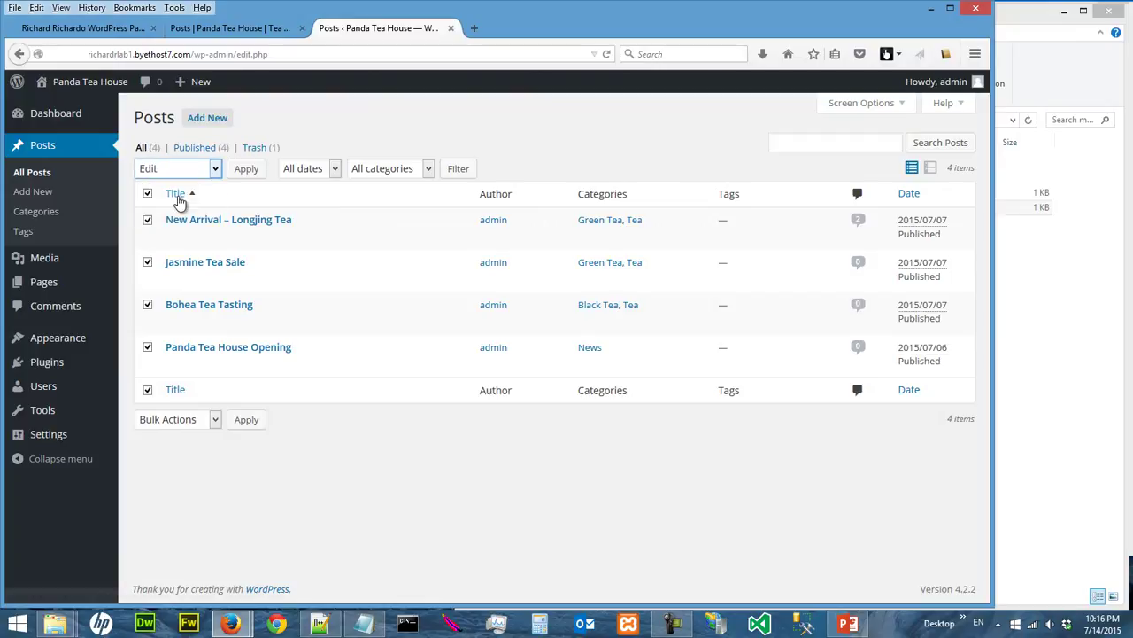
pyautogui.click(251, 171)
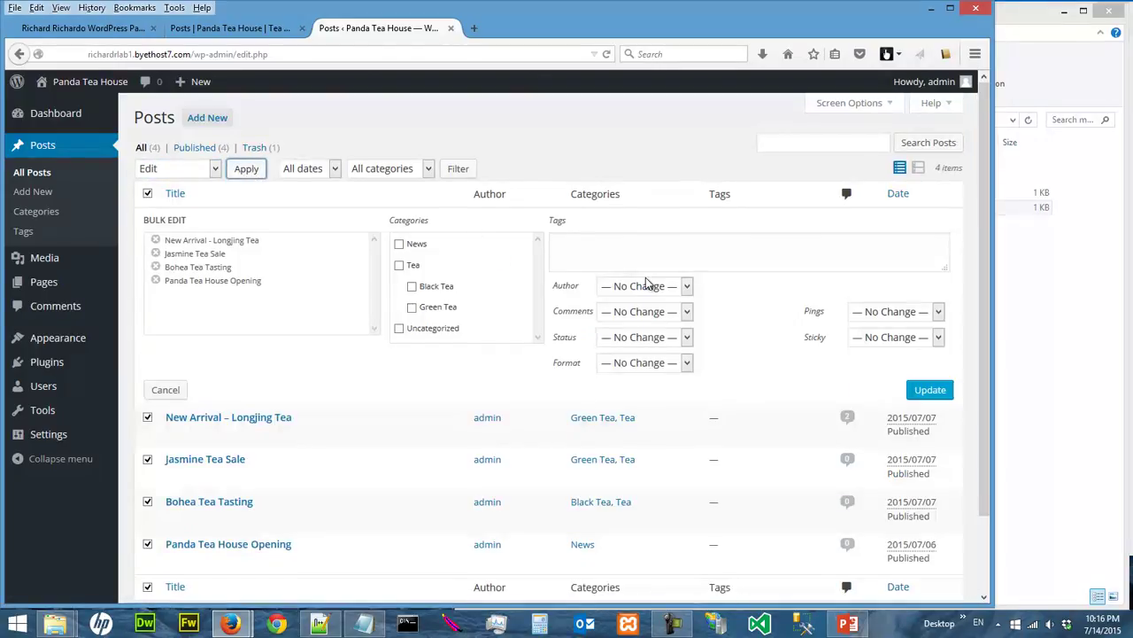
pyautogui.click(656, 312)
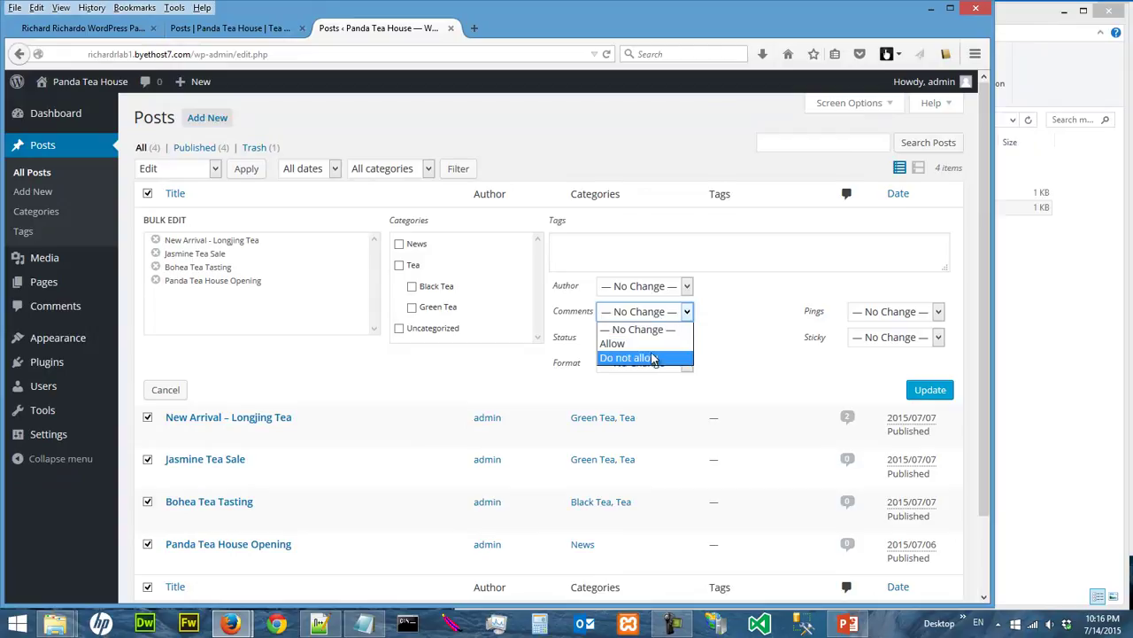
pyautogui.click(651, 357)
pyautogui.click(942, 394)
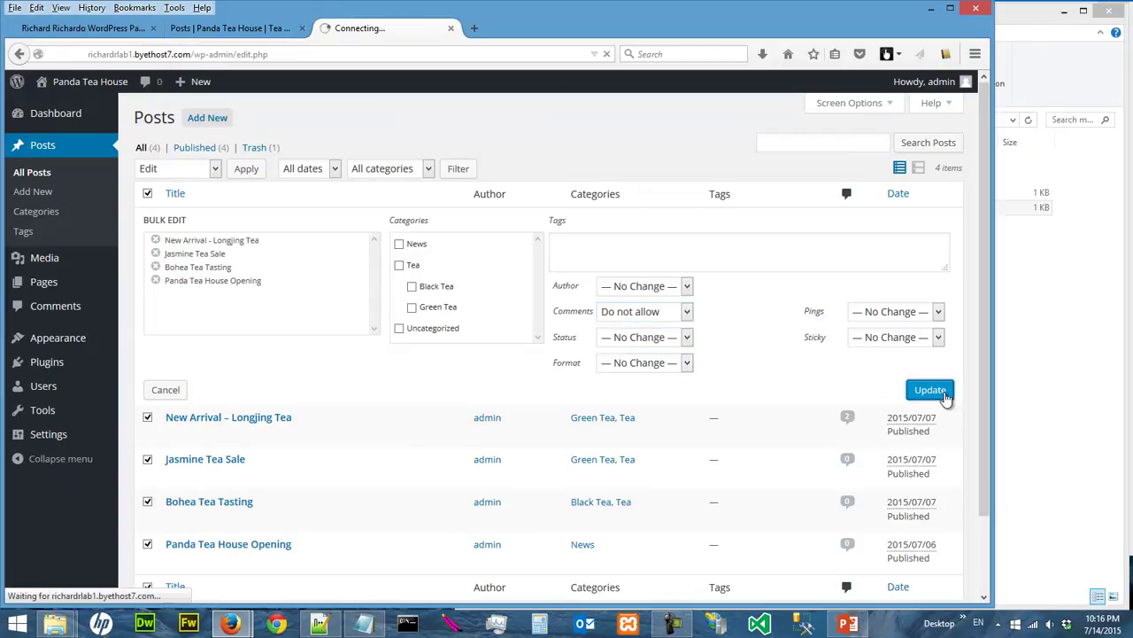
# Step: Reload the site's Posts page and check the comment links under all posts
pyautogui.click(235, 27)
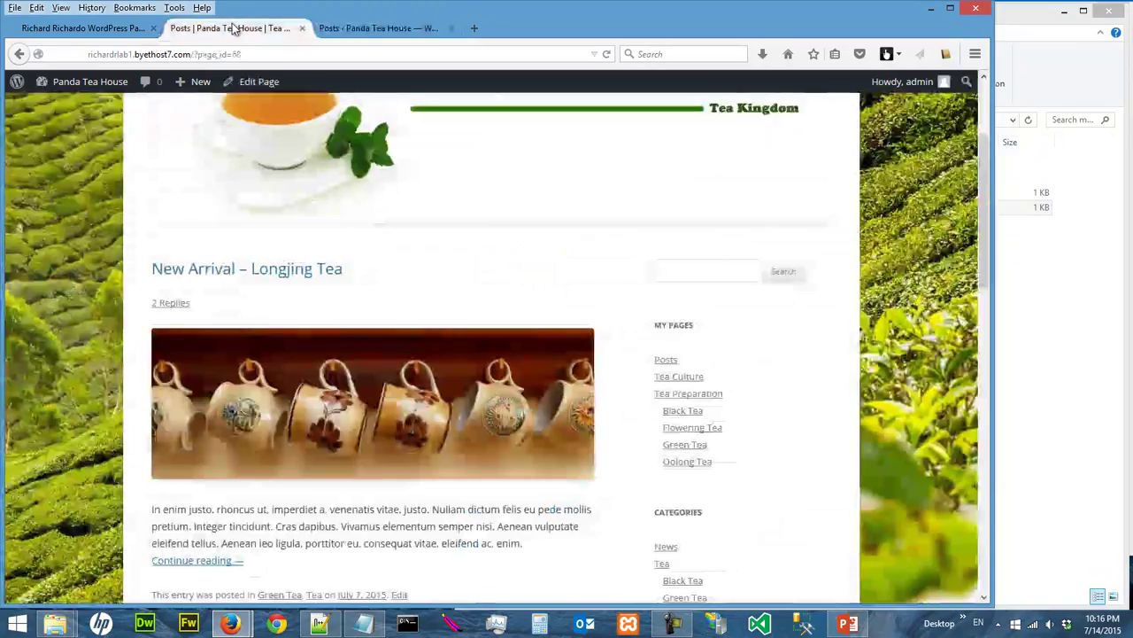
pyautogui.click(609, 55)
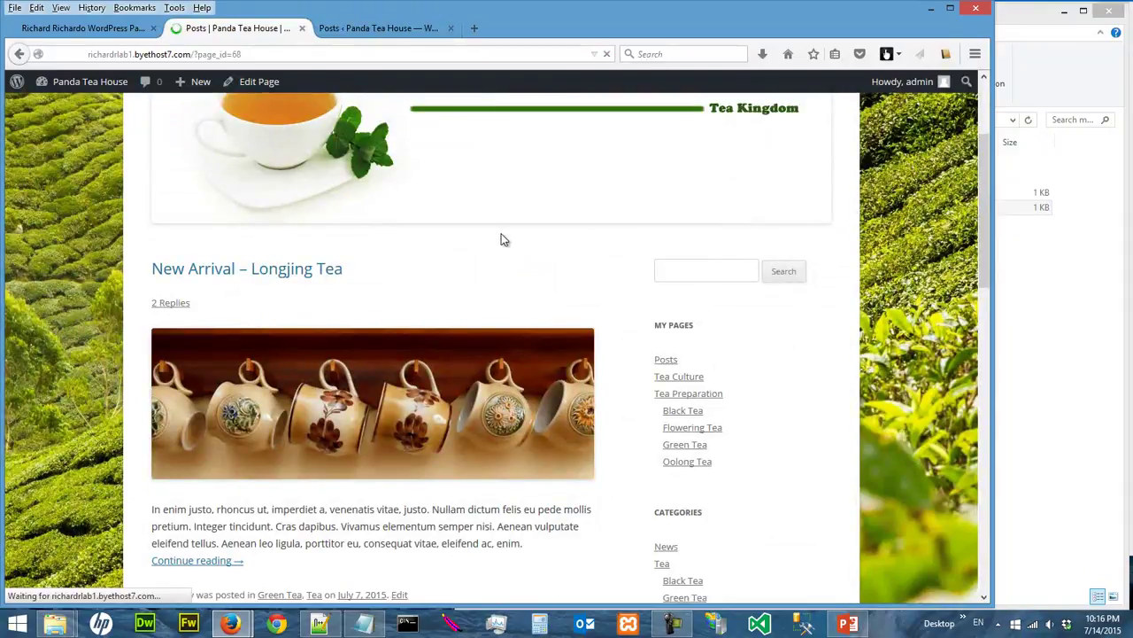
pyautogui.scroll(-10, 508, 237)
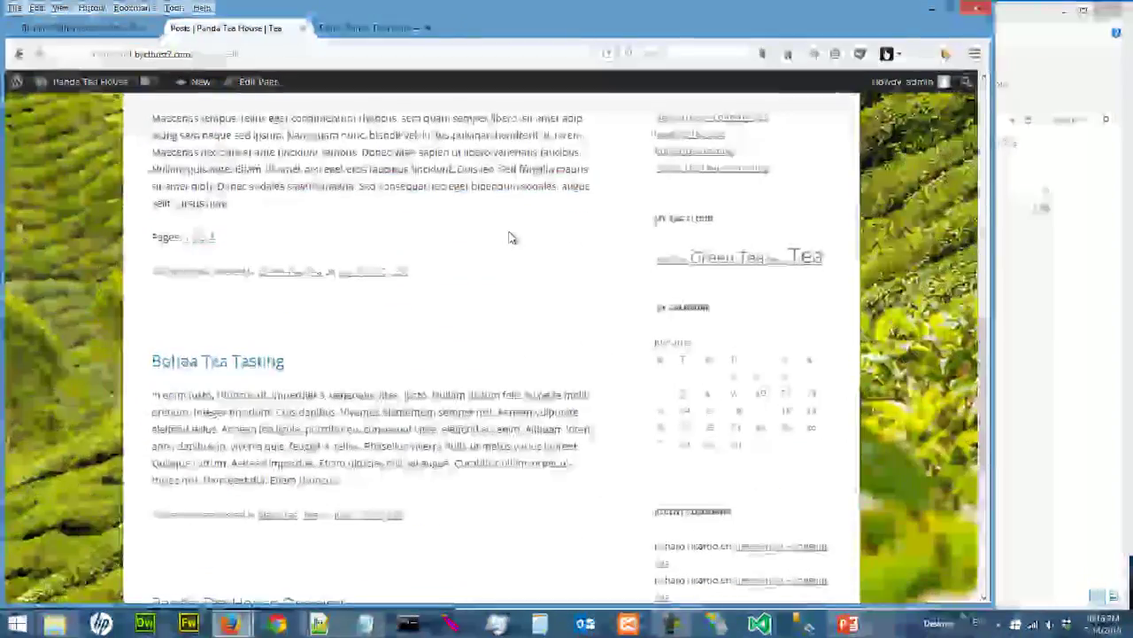
# Step: Bulk edit all four posts to set Comments to Allow, and update them
pyautogui.click(361, 29)
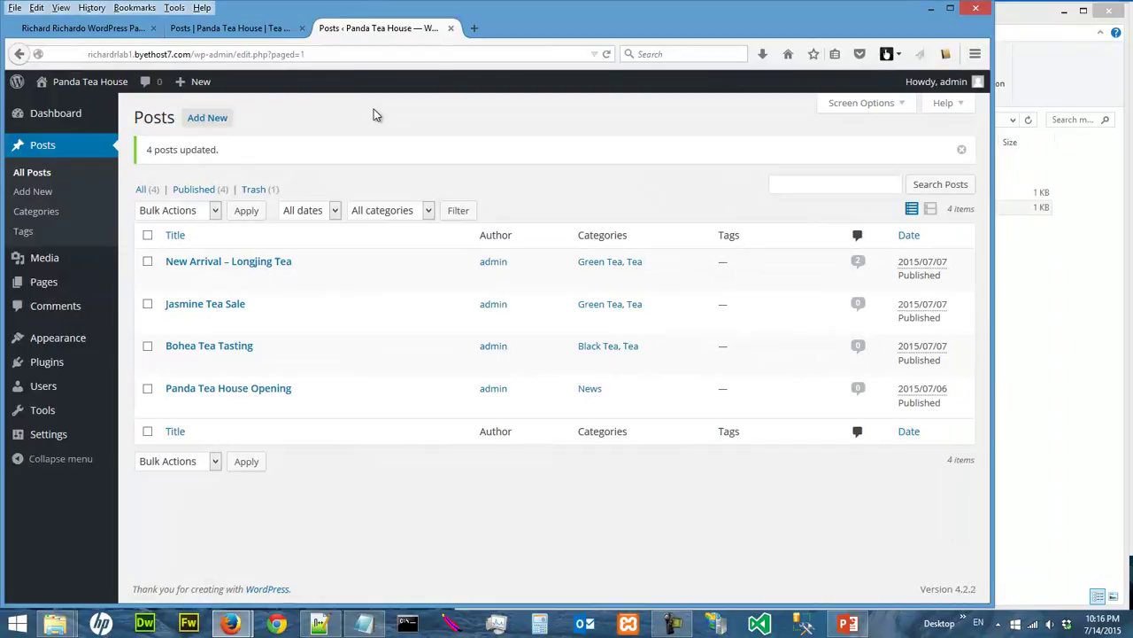
pyautogui.click(207, 210)
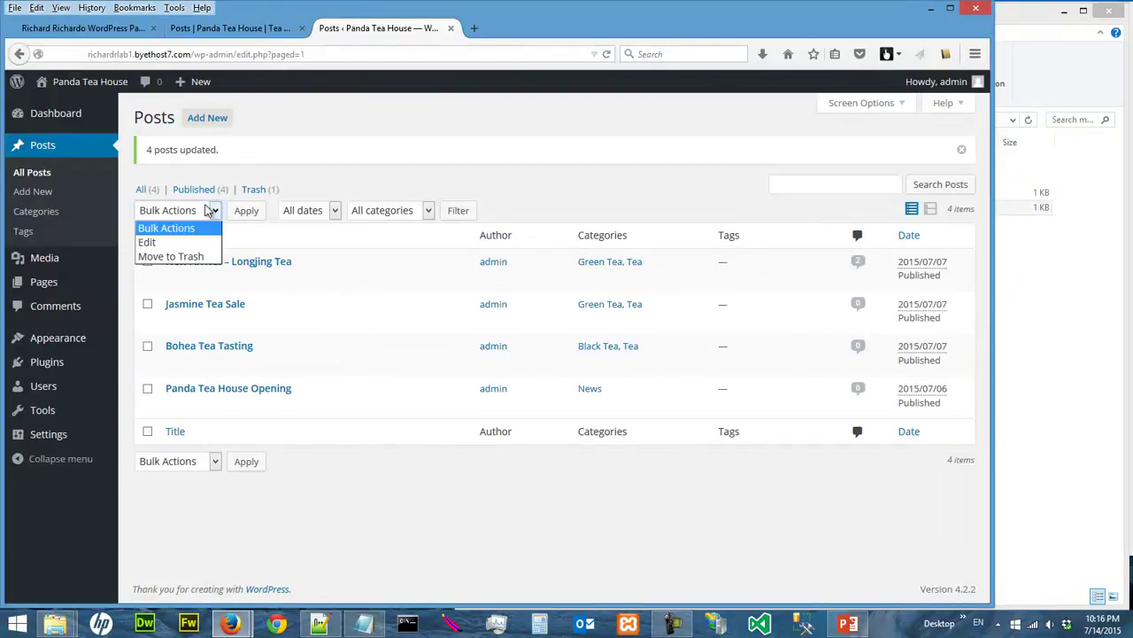
pyautogui.click(397, 155)
pyautogui.click(147, 235)
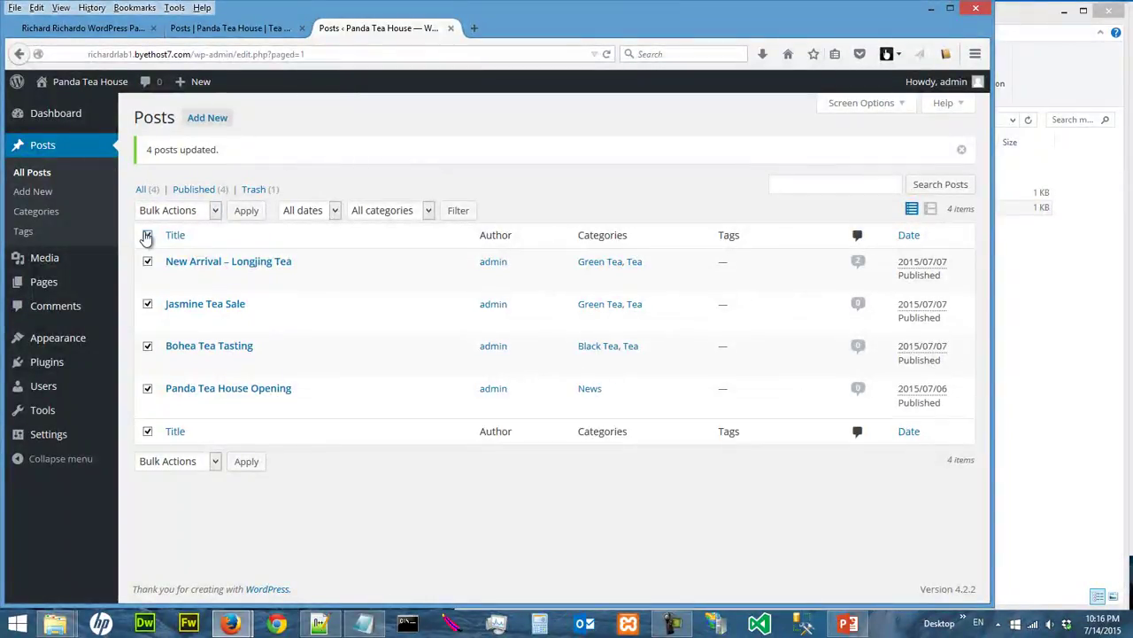
pyautogui.click(180, 216)
pyautogui.click(182, 243)
pyautogui.click(247, 212)
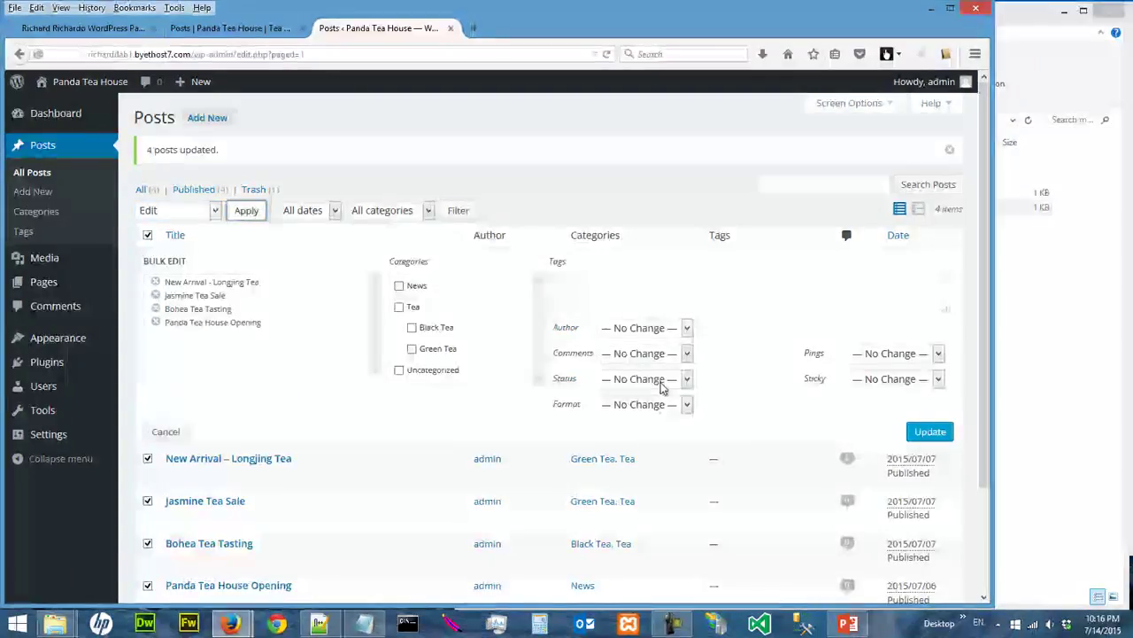
pyautogui.click(660, 354)
pyautogui.click(660, 386)
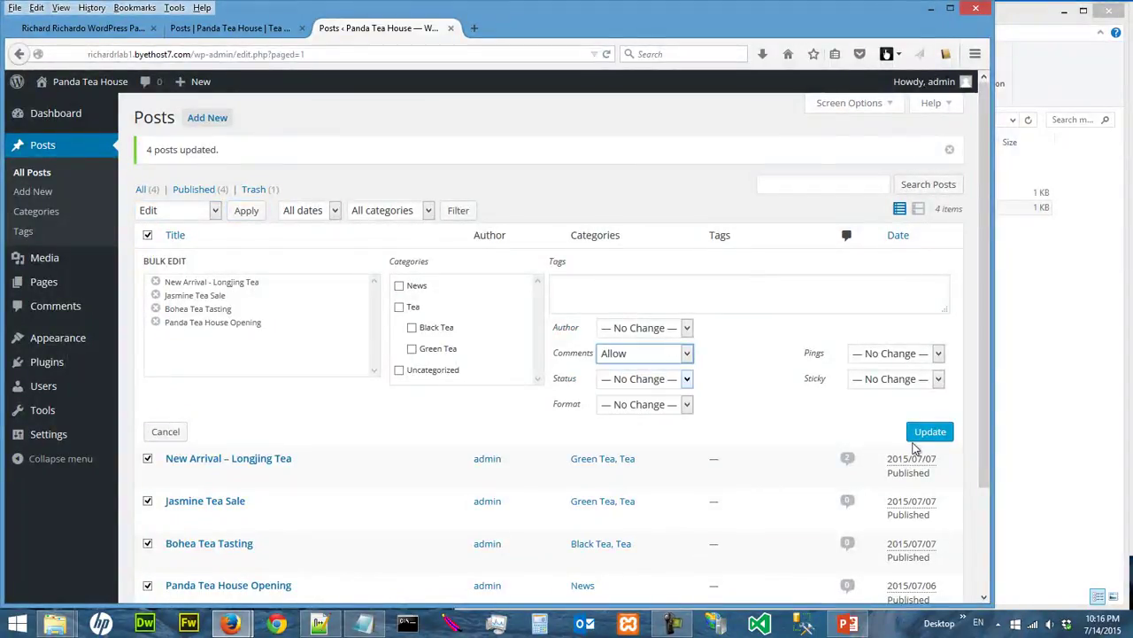
pyautogui.click(929, 434)
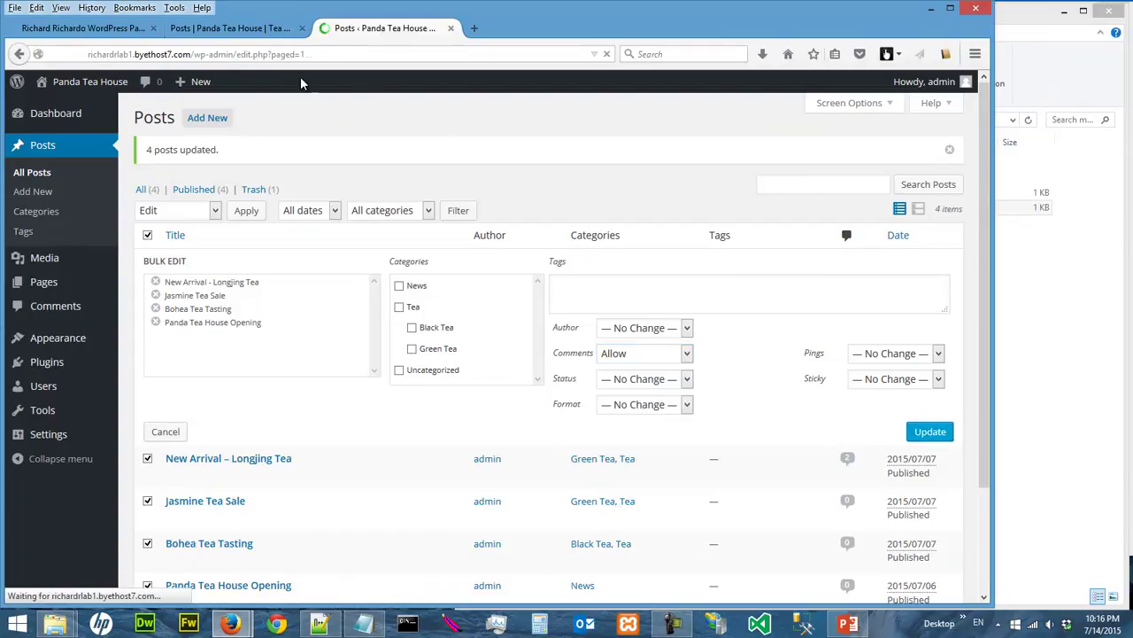
# Step: Reload the site's Posts page and check the comment links under all posts after allowing comments
pyautogui.click(251, 28)
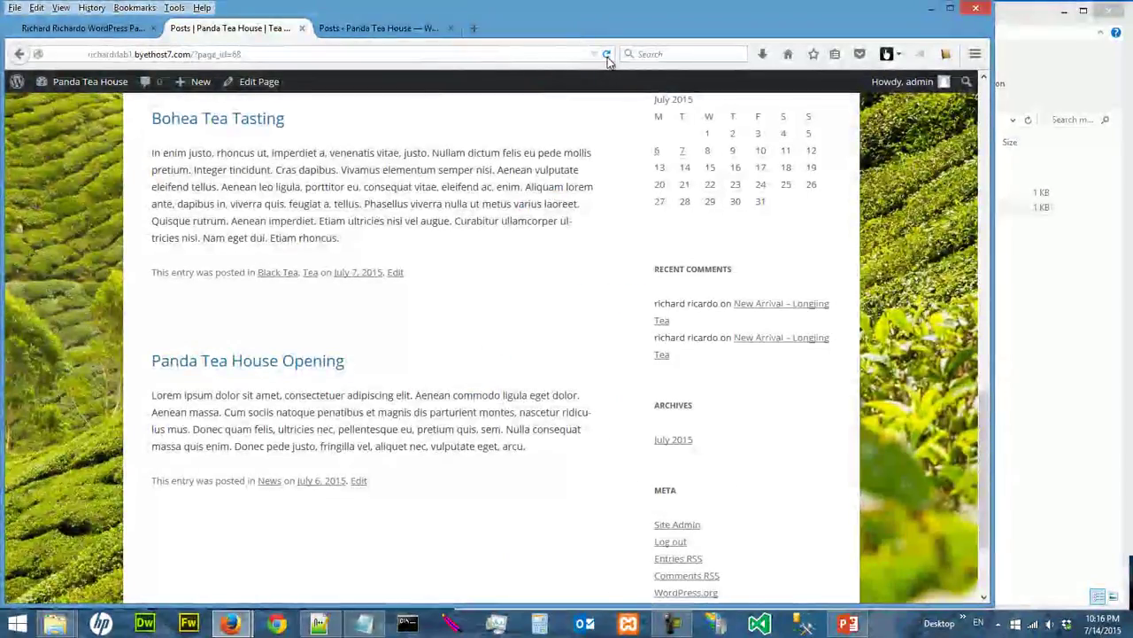
pyautogui.click(605, 54)
pyautogui.scroll(4, 434, 206)
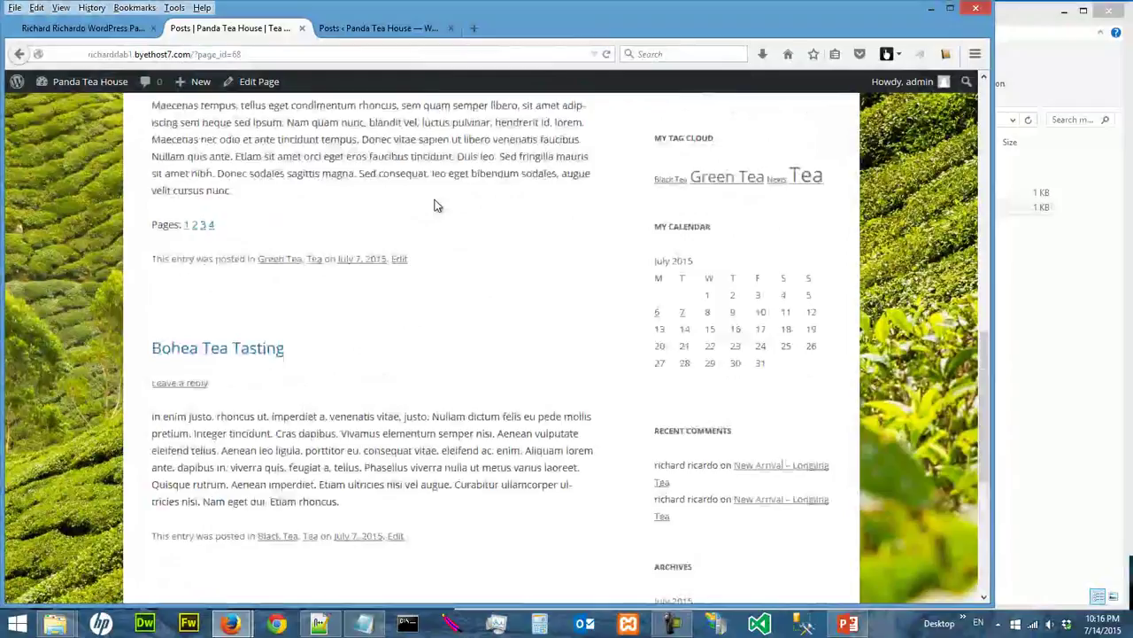
pyautogui.scroll(1, 221, 224)
pyautogui.scroll(2, 222, 225)
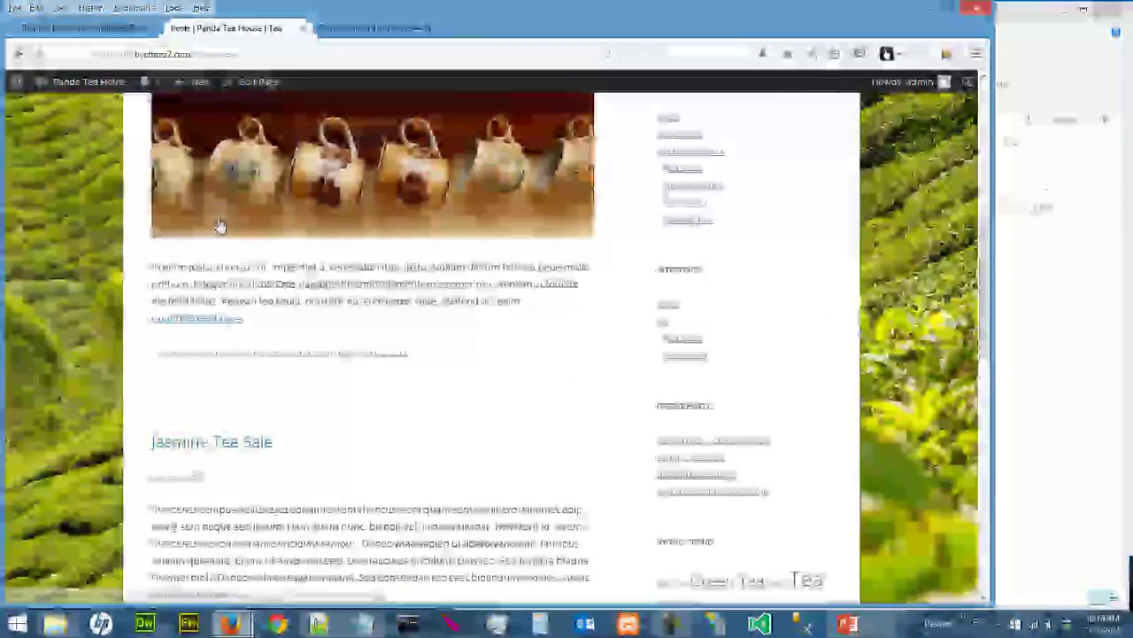
pyautogui.scroll(-5, 222, 223)
pyautogui.scroll(2, 212, 301)
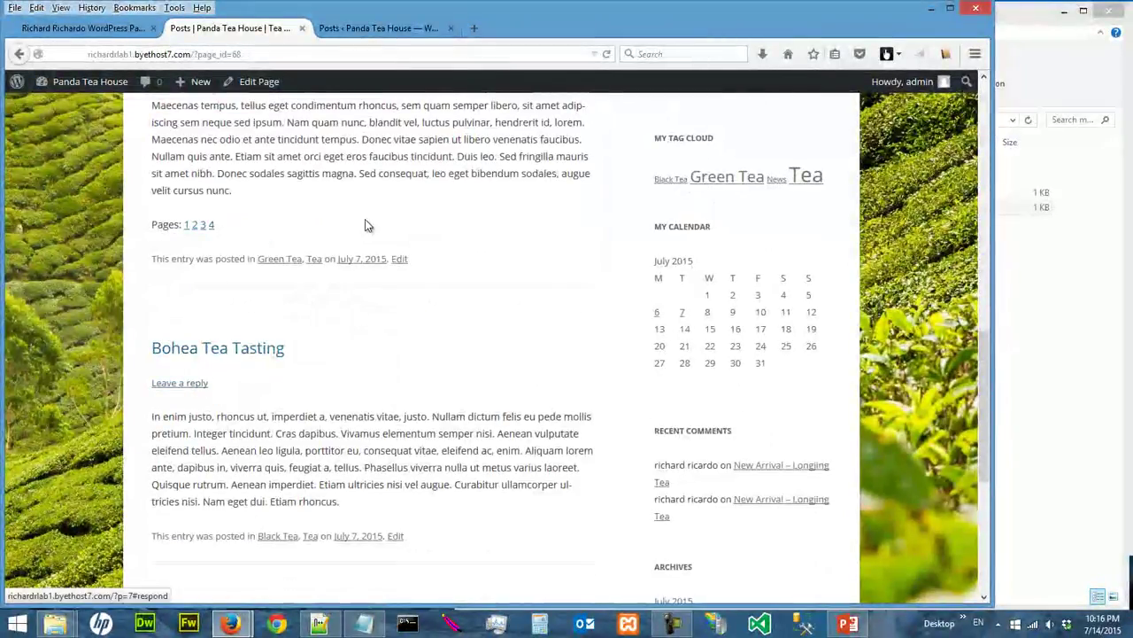
pyautogui.scroll(10, 369, 225)
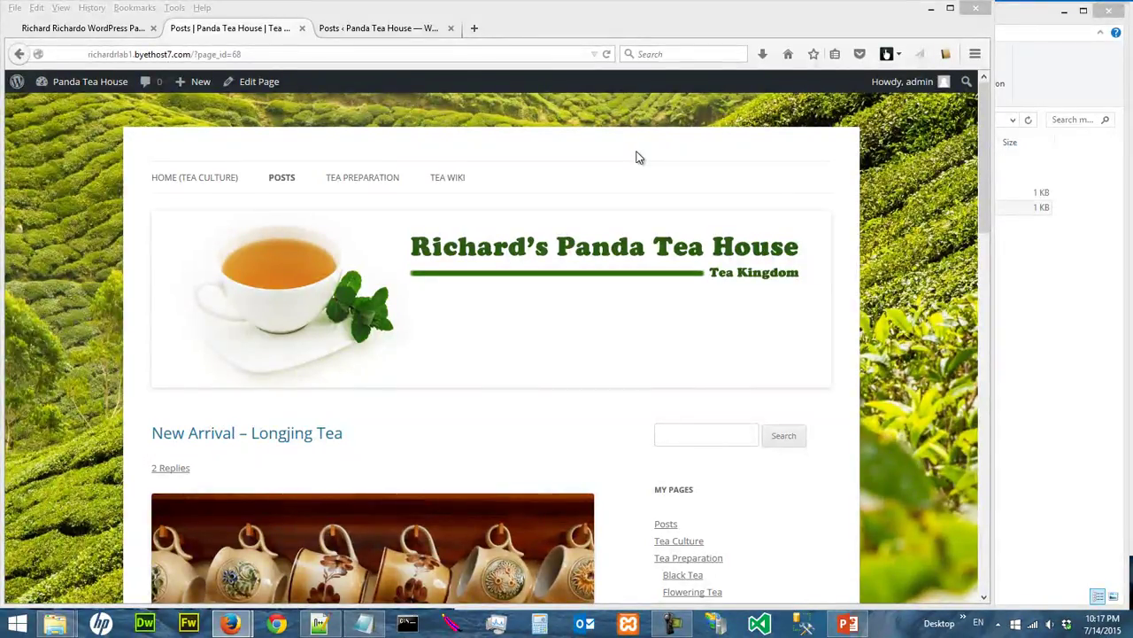
# Step: Return to the WordPress dashboard and open the Discussion settings
pyautogui.click(375, 28)
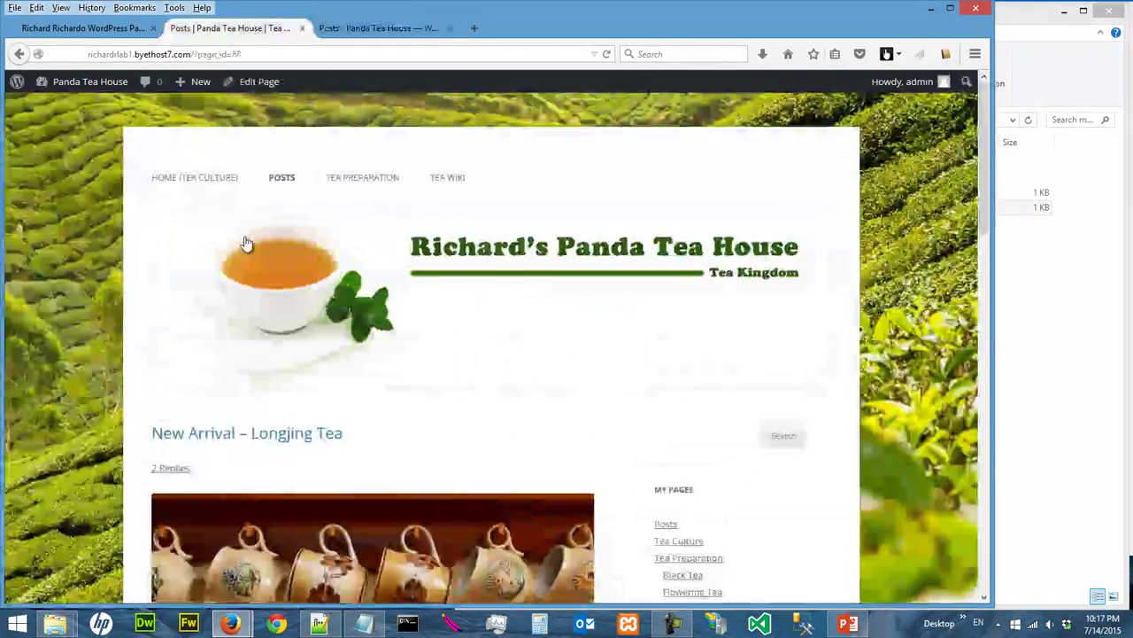
pyautogui.click(374, 26)
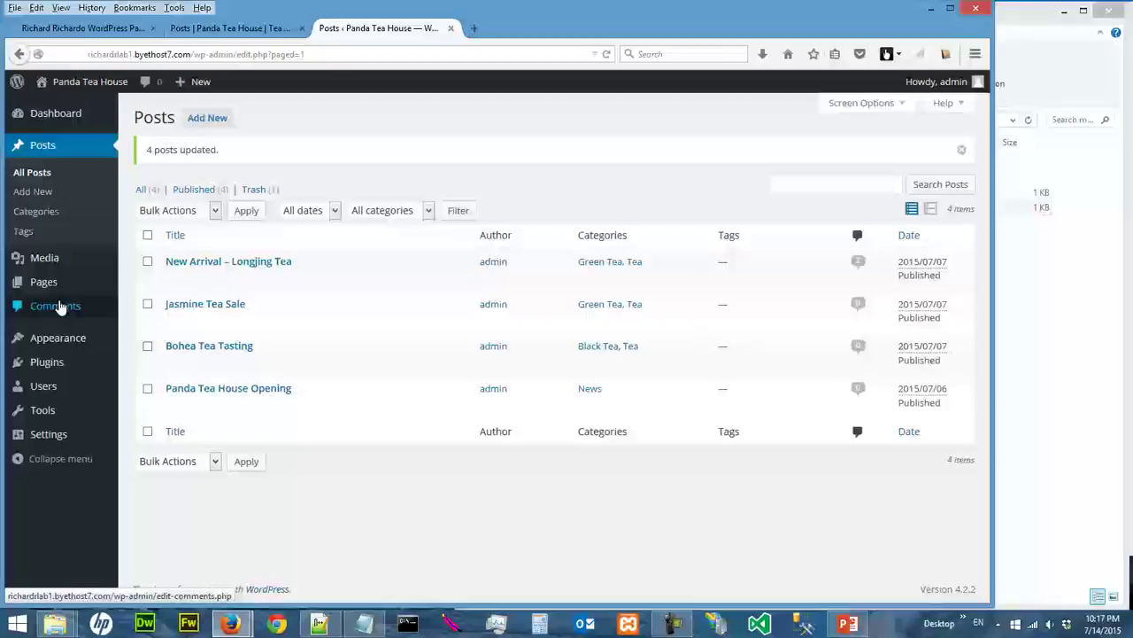
pyautogui.moveTo(80, 404)
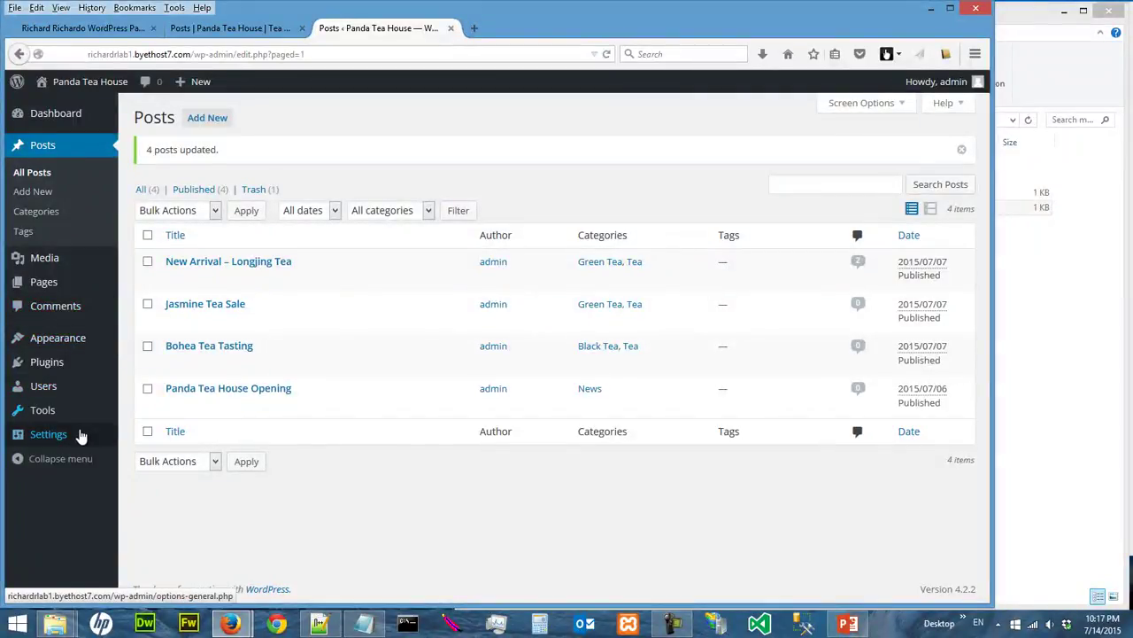
pyautogui.moveTo(80, 435)
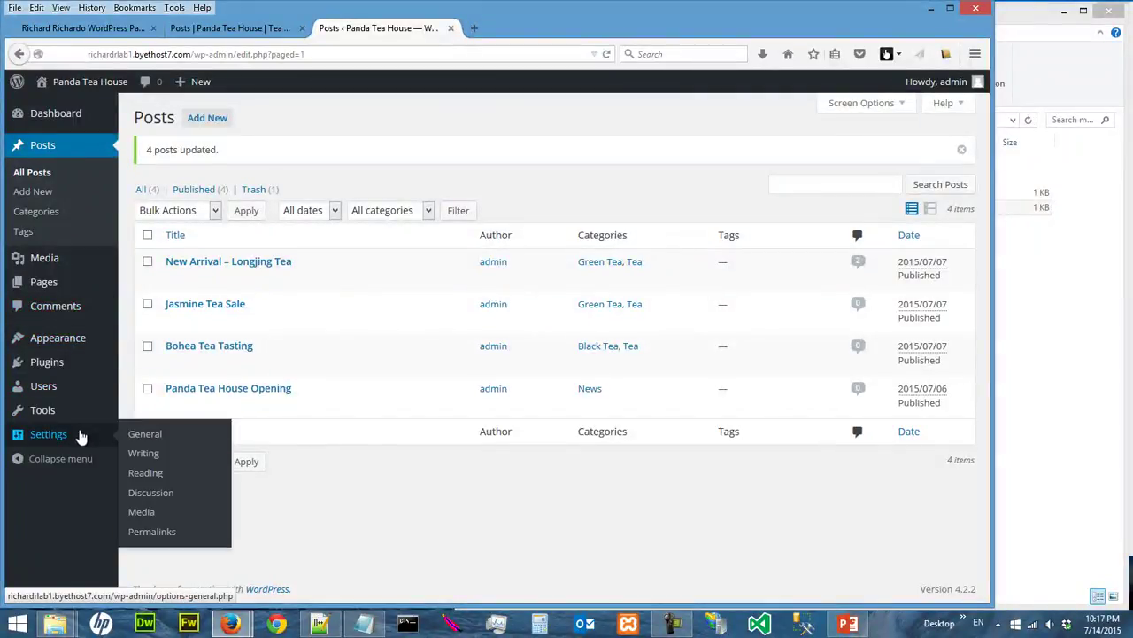
pyautogui.click(174, 495)
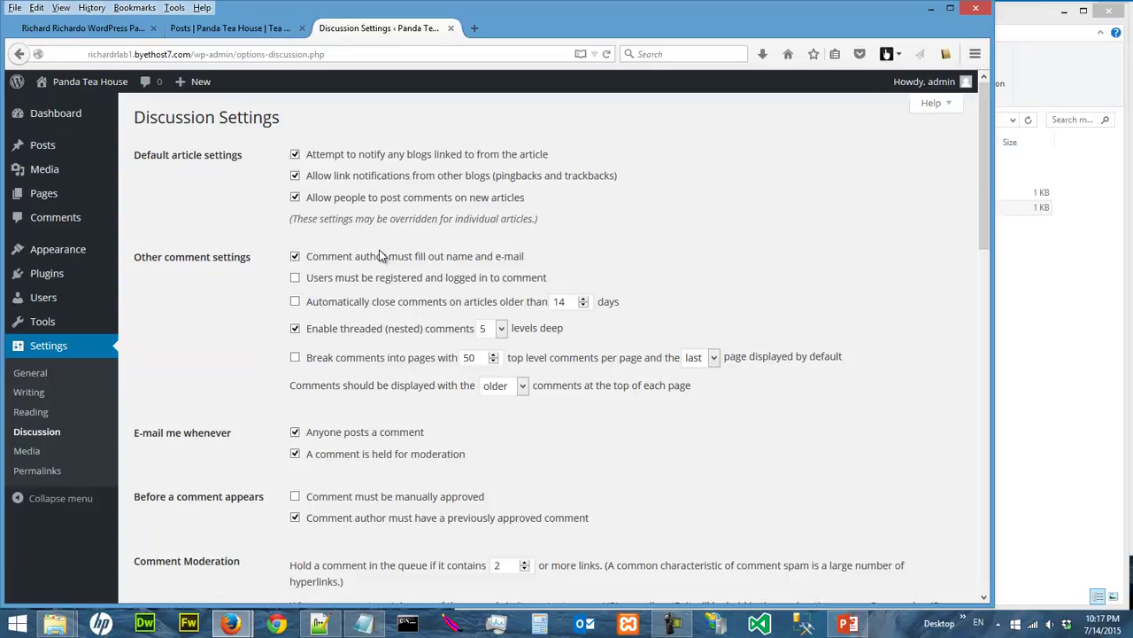
# Step: Try the option requiring users to be registered and logged in to comment, and switch it off again
pyautogui.scroll(-2, 380, 256)
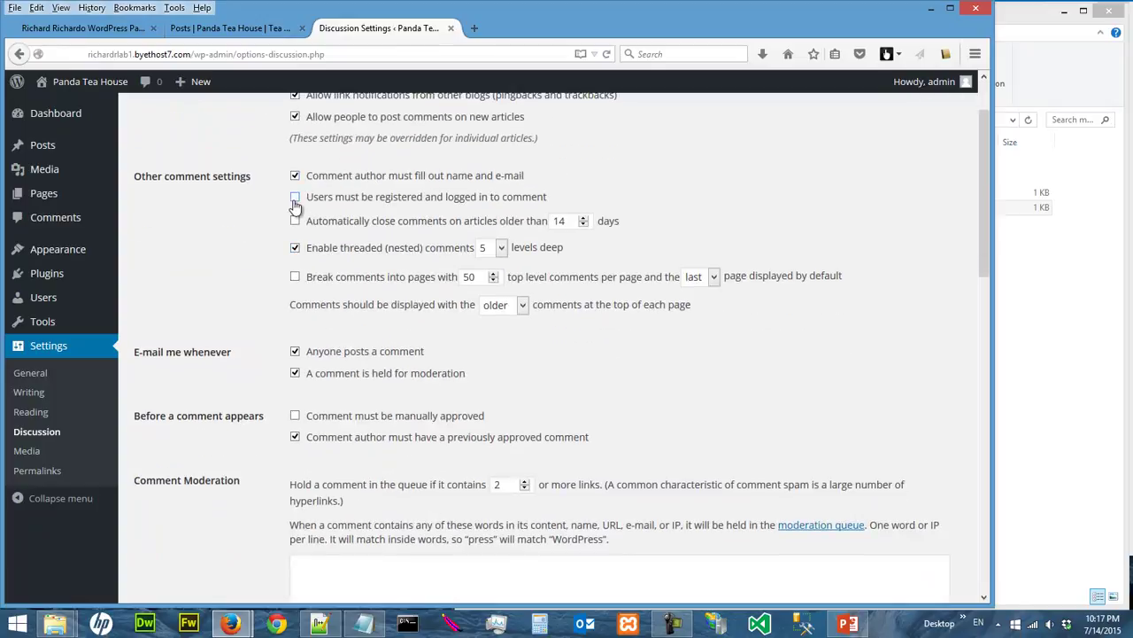
pyautogui.click(294, 197)
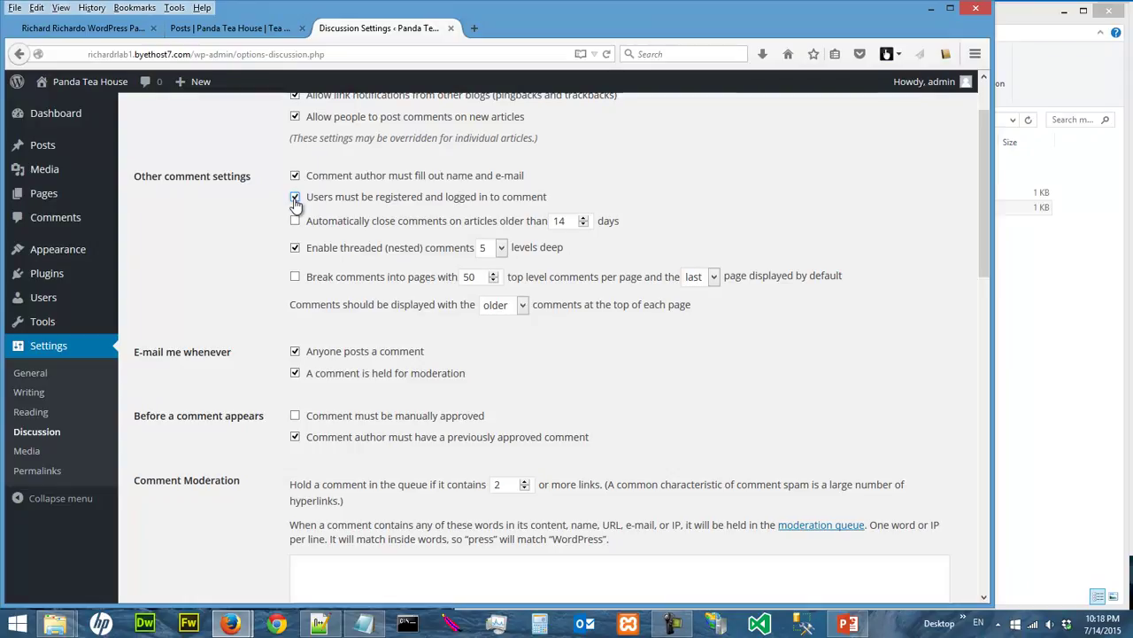
pyautogui.click(295, 198)
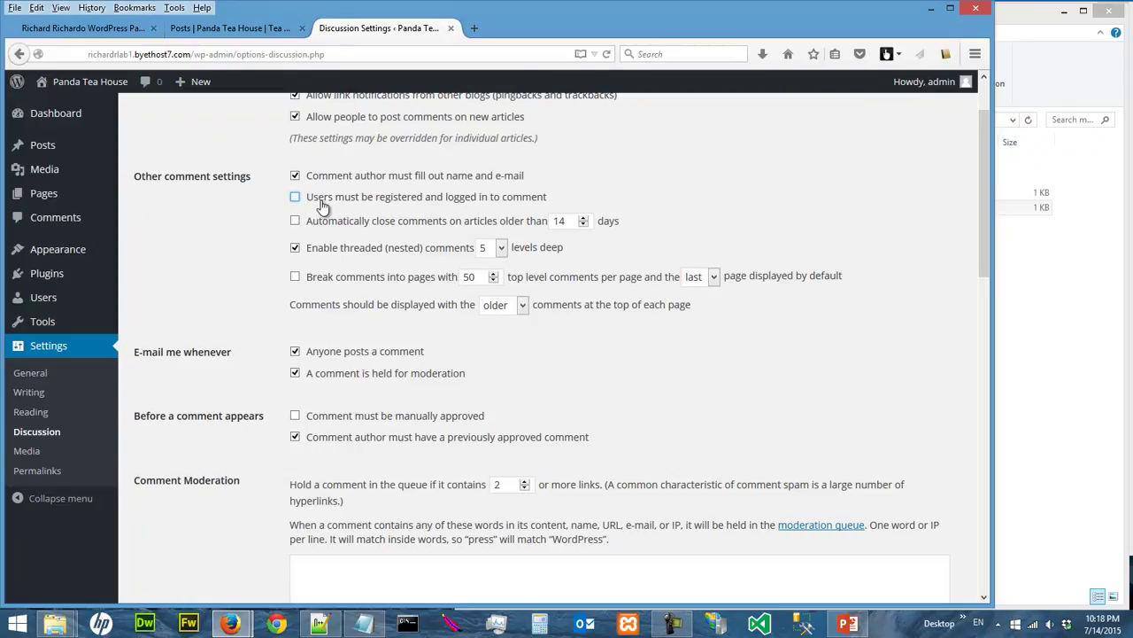
# Step: Examine the e-mail notification options and the approval options that apply before a comment appears
pyautogui.scroll(-2, 396, 243)
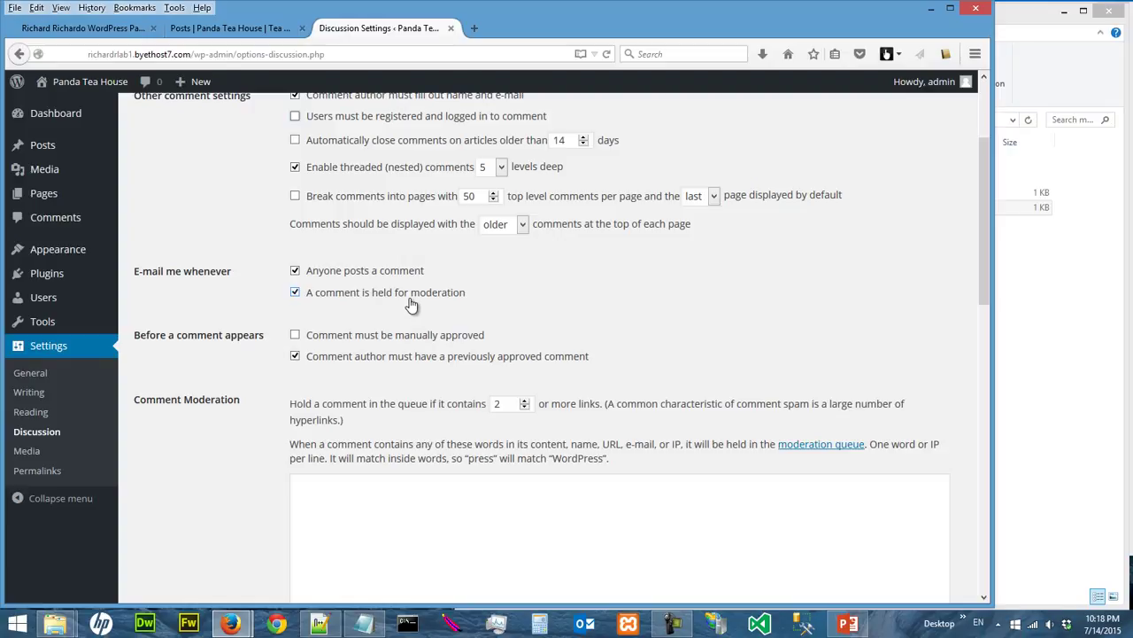
pyautogui.scroll(-2, 164, 354)
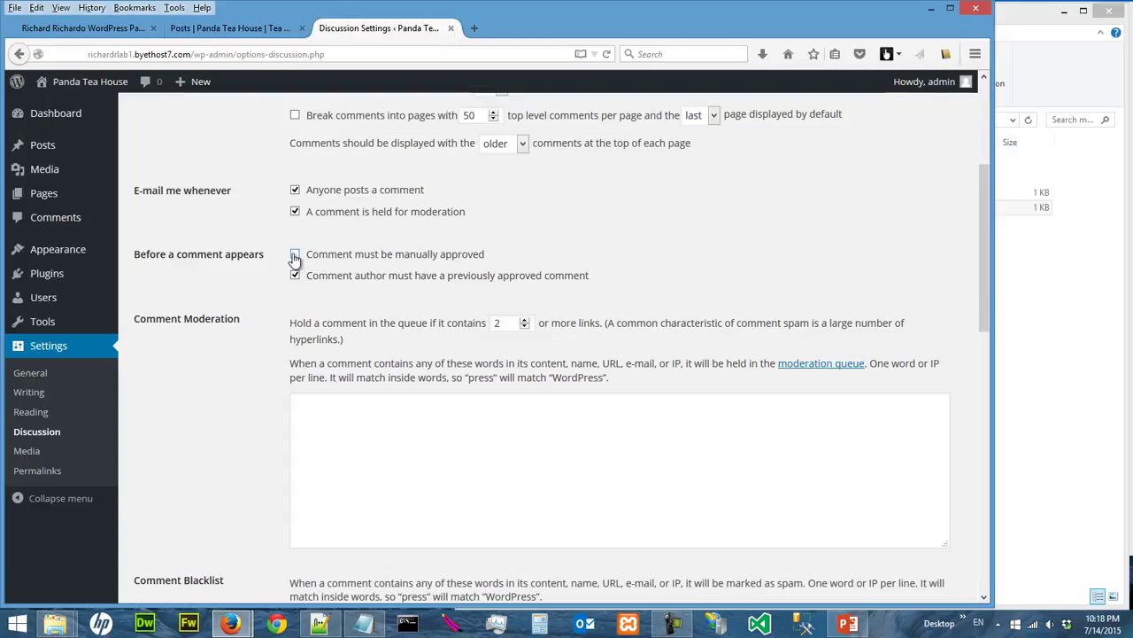
pyautogui.moveTo(113, 281)
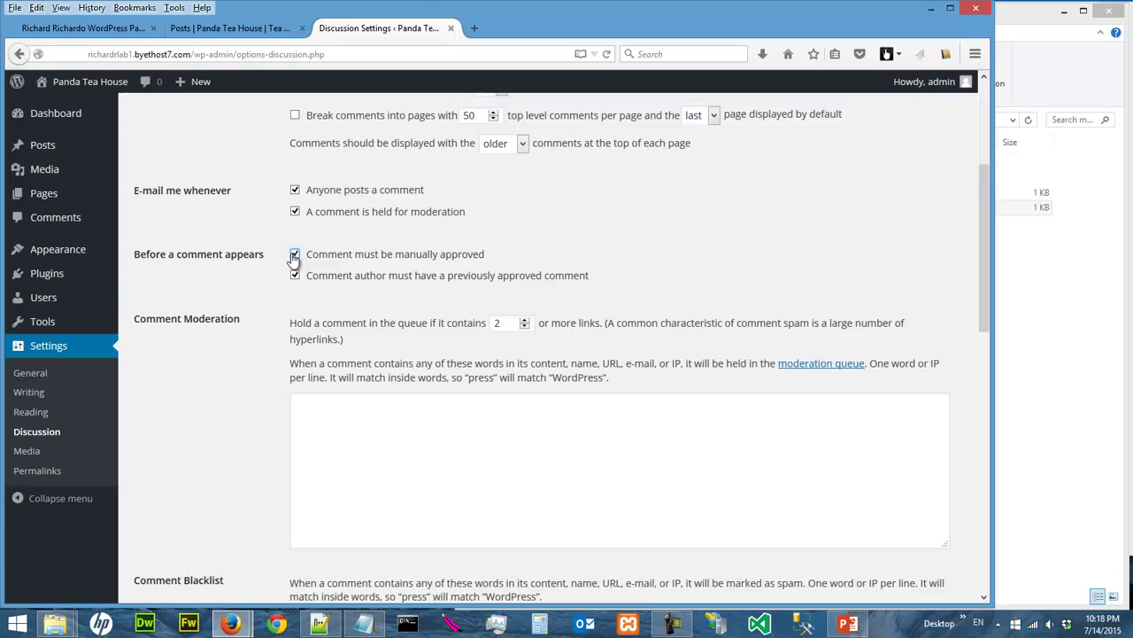
pyautogui.scroll(-7, 294, 259)
pyautogui.scroll(4, 295, 258)
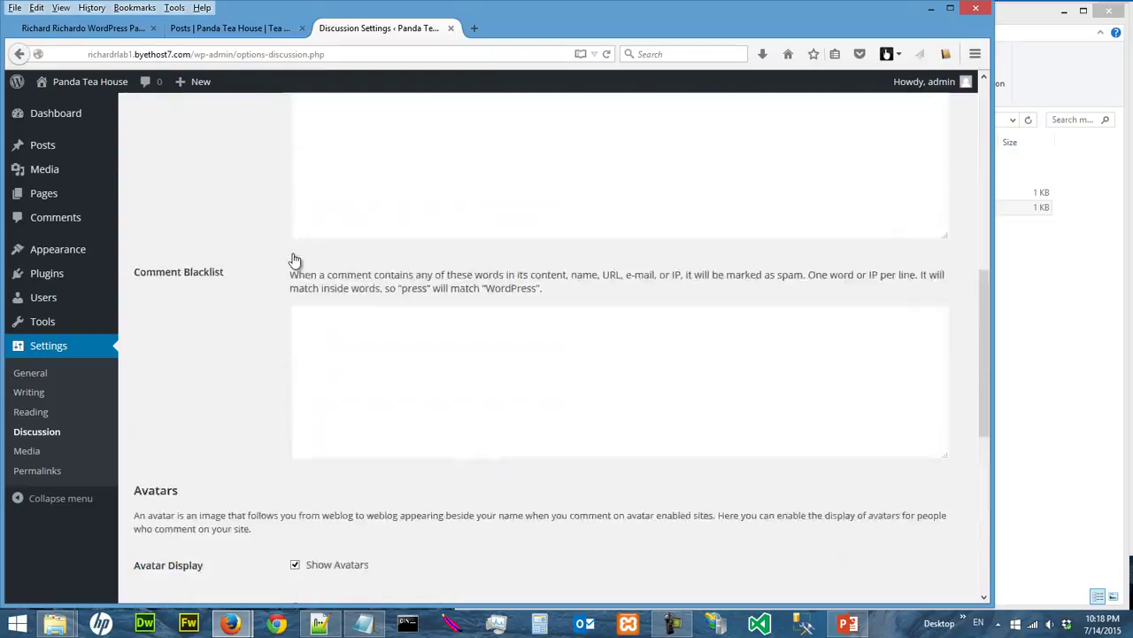
pyautogui.scroll(4, 295, 259)
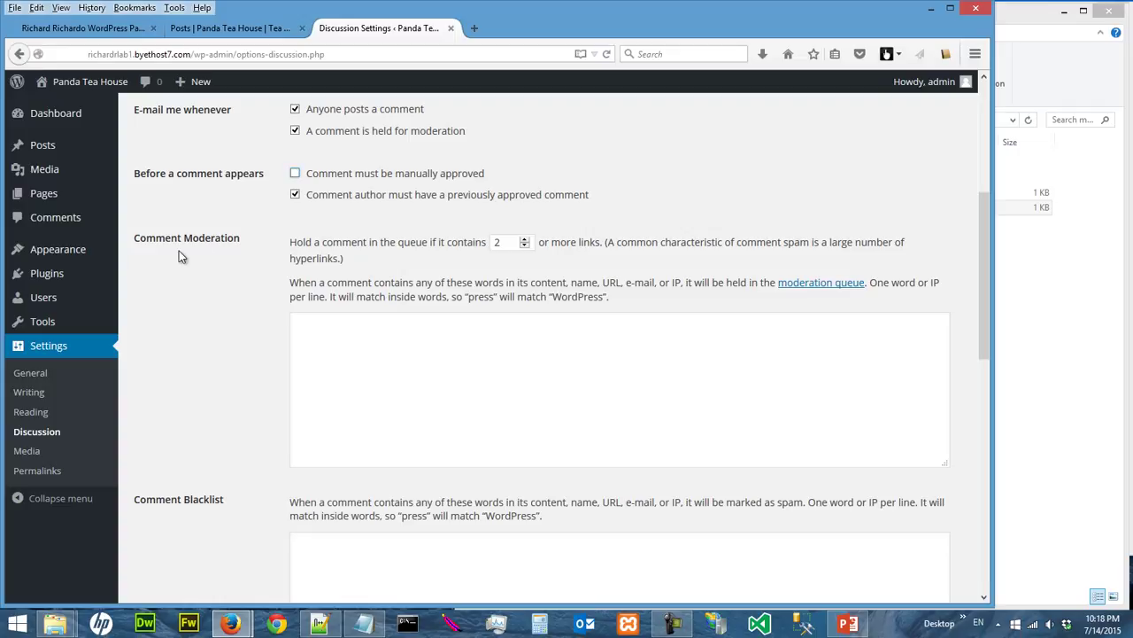
# Step: Examine the Comment Moderation and Comment Blacklist word lists and the remaining discussion settings
pyautogui.scroll(-1, 179, 251)
pyautogui.scroll(1, 179, 251)
pyautogui.click(330, 323)
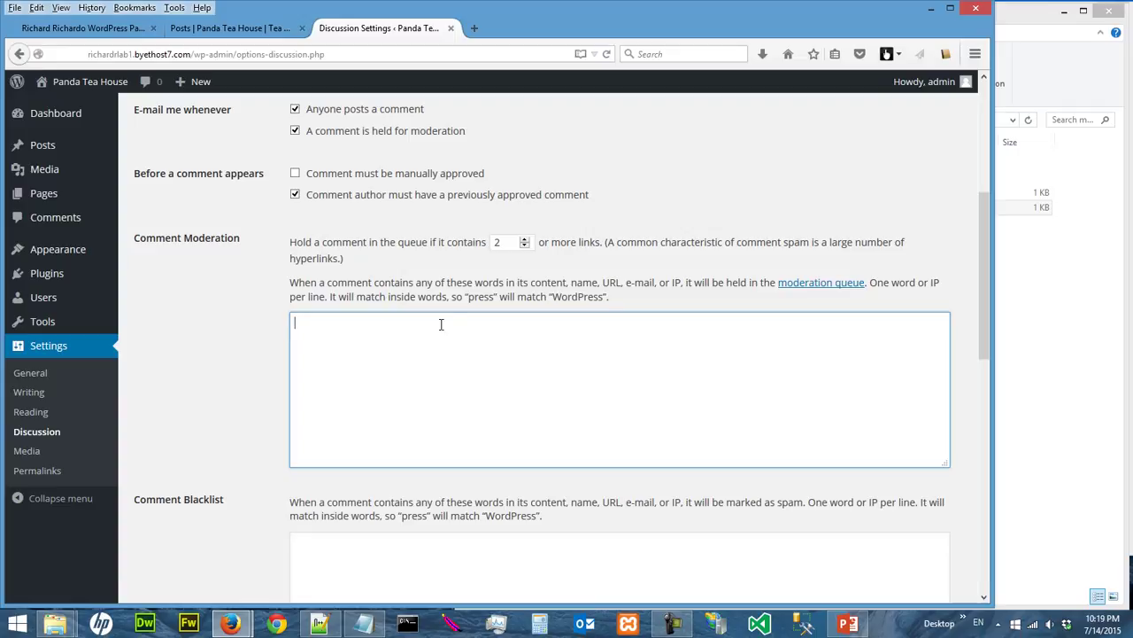
pyautogui.scroll(-3, 843, 313)
pyautogui.click(457, 395)
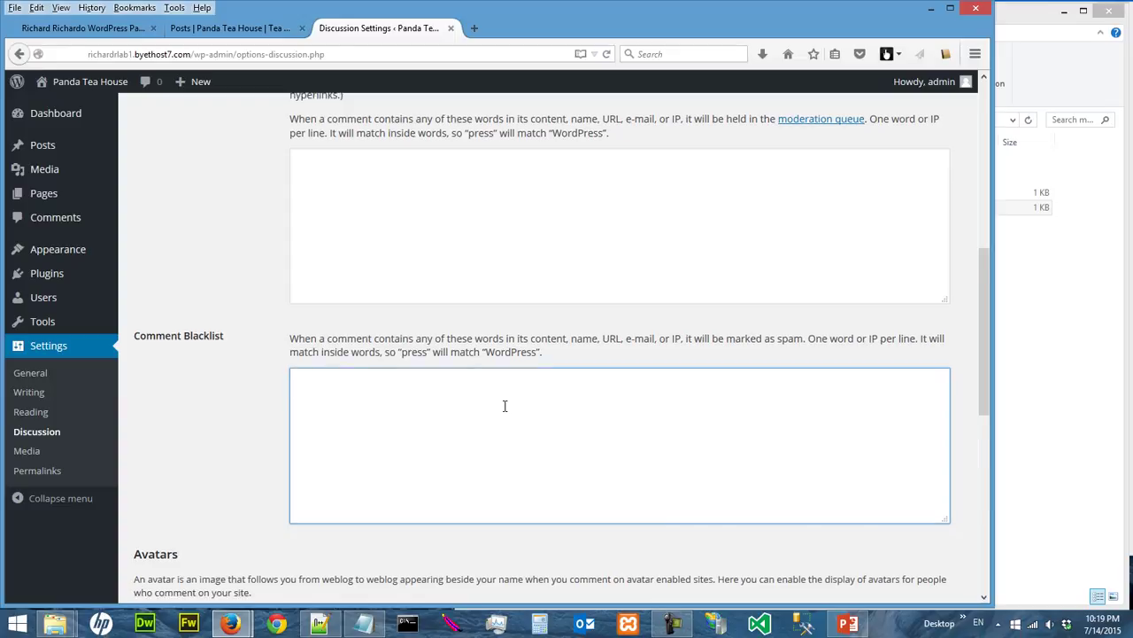
pyautogui.scroll(-7, 504, 406)
pyautogui.scroll(1, 505, 406)
pyautogui.scroll(10, 505, 408)
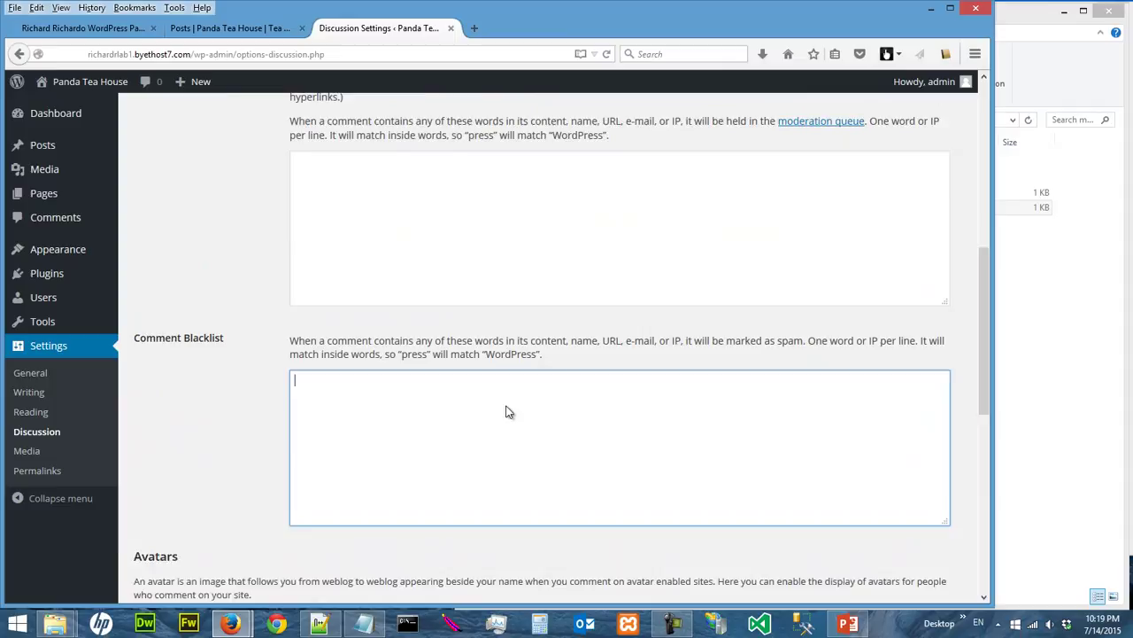
# Step: Enable the option that comments must be manually approved before they appear, and save the discussion settings
pyautogui.scroll(-2, 508, 410)
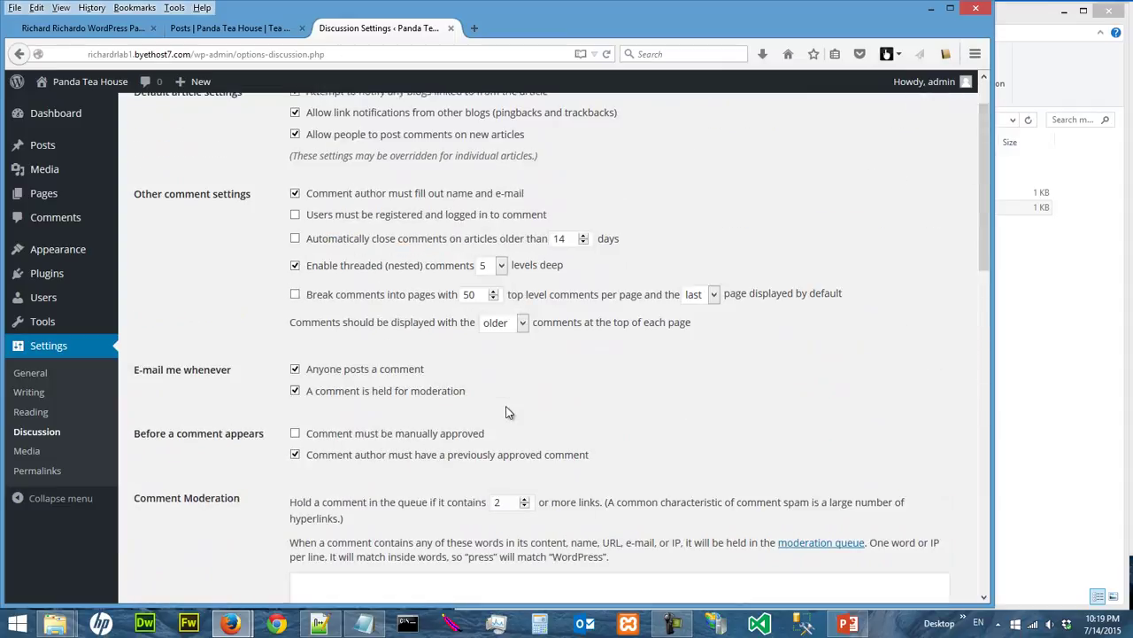
pyautogui.scroll(-1, 439, 423)
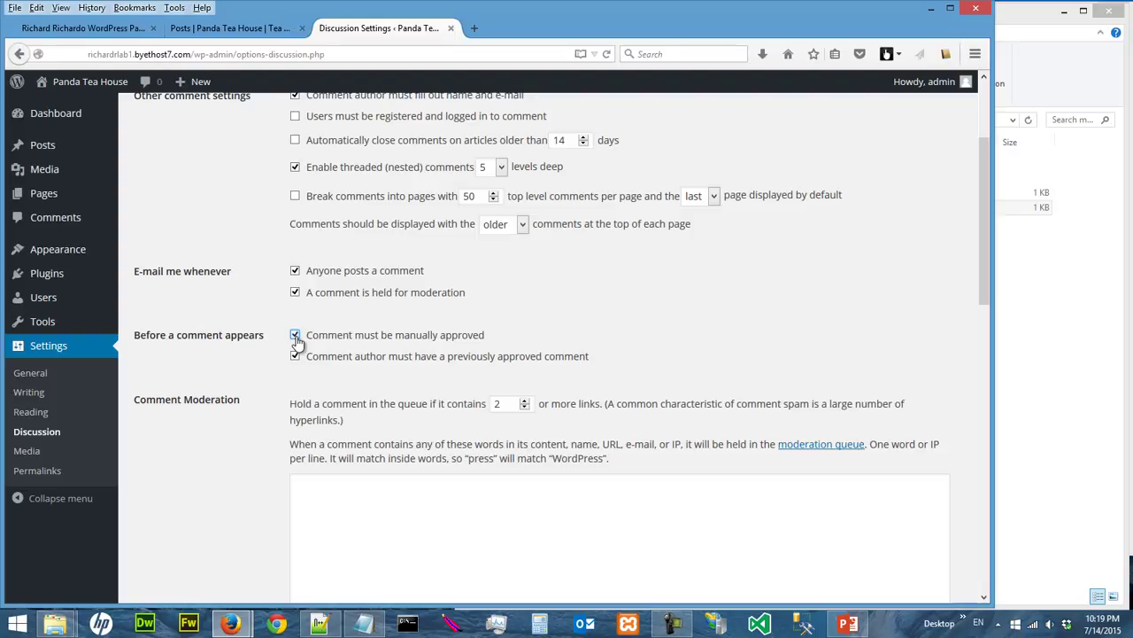
pyautogui.scroll(3, 734, 257)
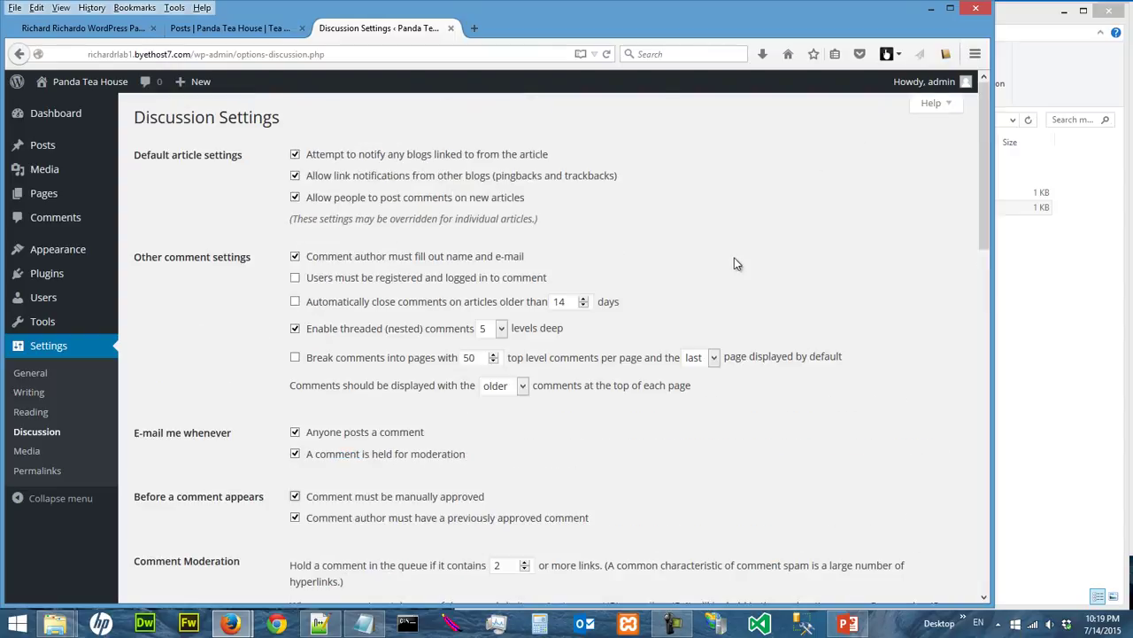
pyautogui.scroll(-10, 767, 250)
pyautogui.scroll(-5, 767, 251)
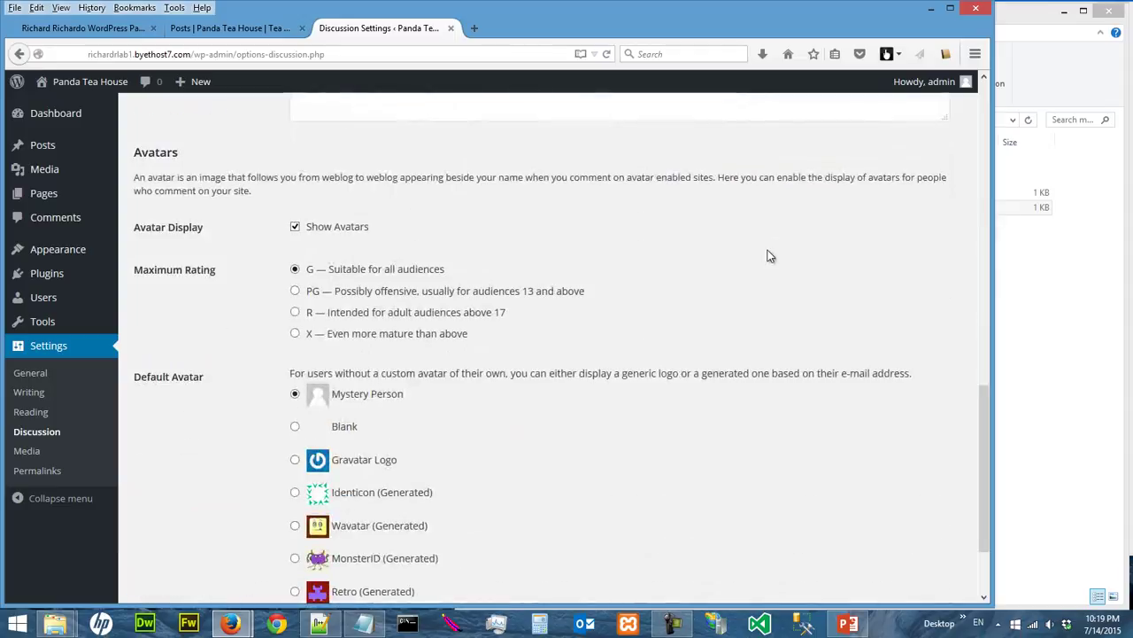
pyautogui.click(170, 530)
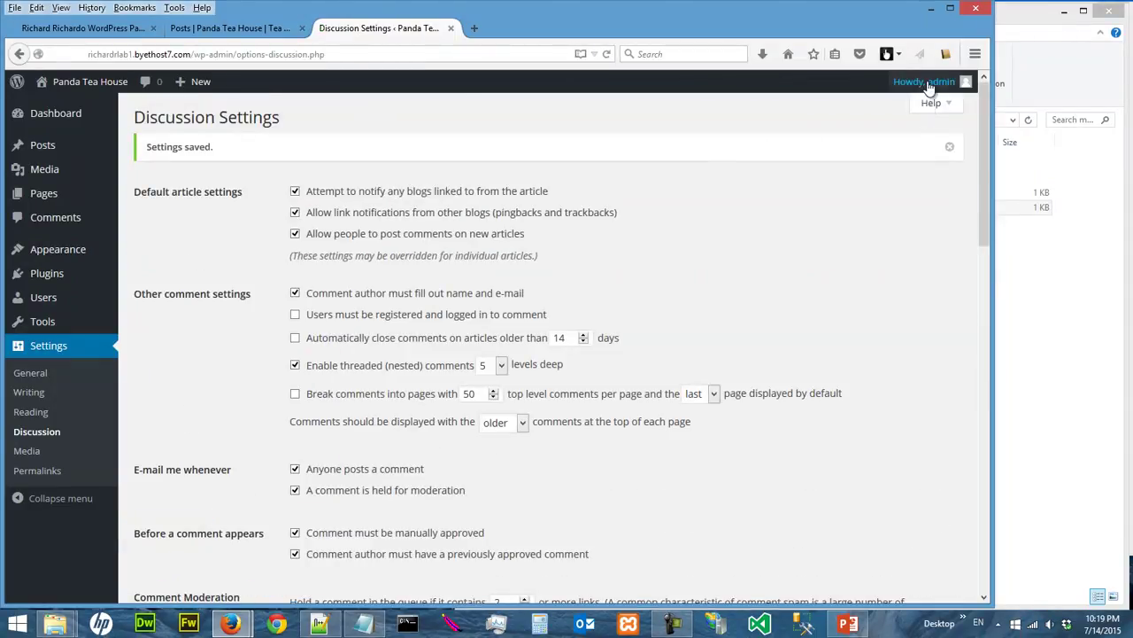
# Step: Log out of the admin account and open the site's Posts page as a visitor
pyautogui.moveTo(928, 84)
pyautogui.click(881, 153)
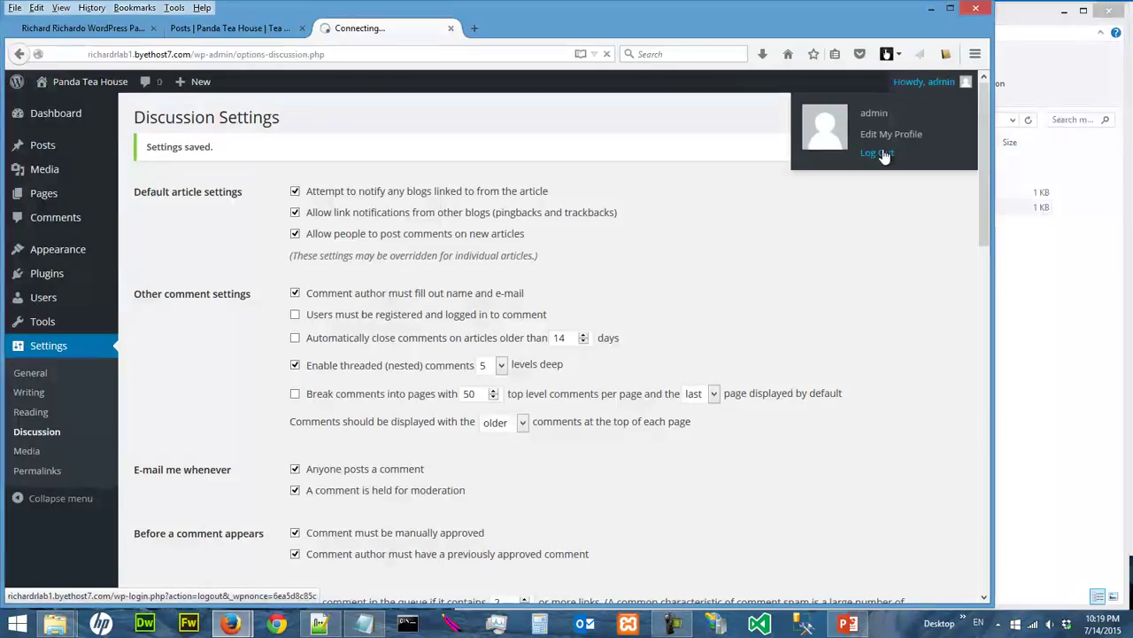
pyautogui.click(218, 27)
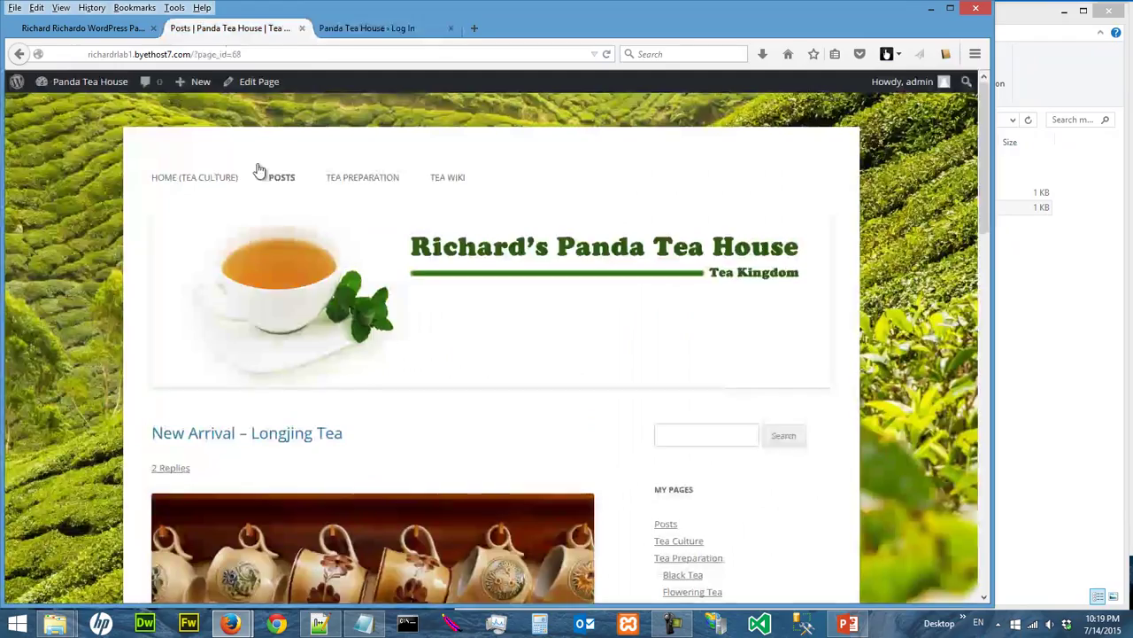
pyautogui.click(276, 180)
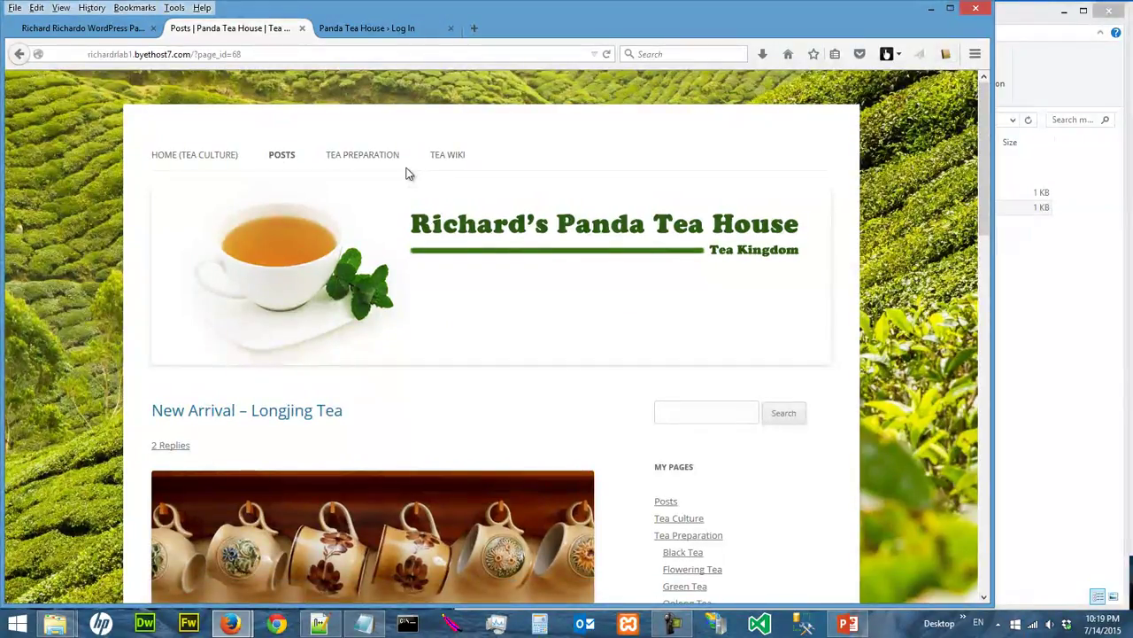
# Step: Browse the posts and open the replies of the "New Arrival – Longjing Tea" post
pyautogui.scroll(-4, 404, 177)
pyautogui.scroll(-2, 401, 182)
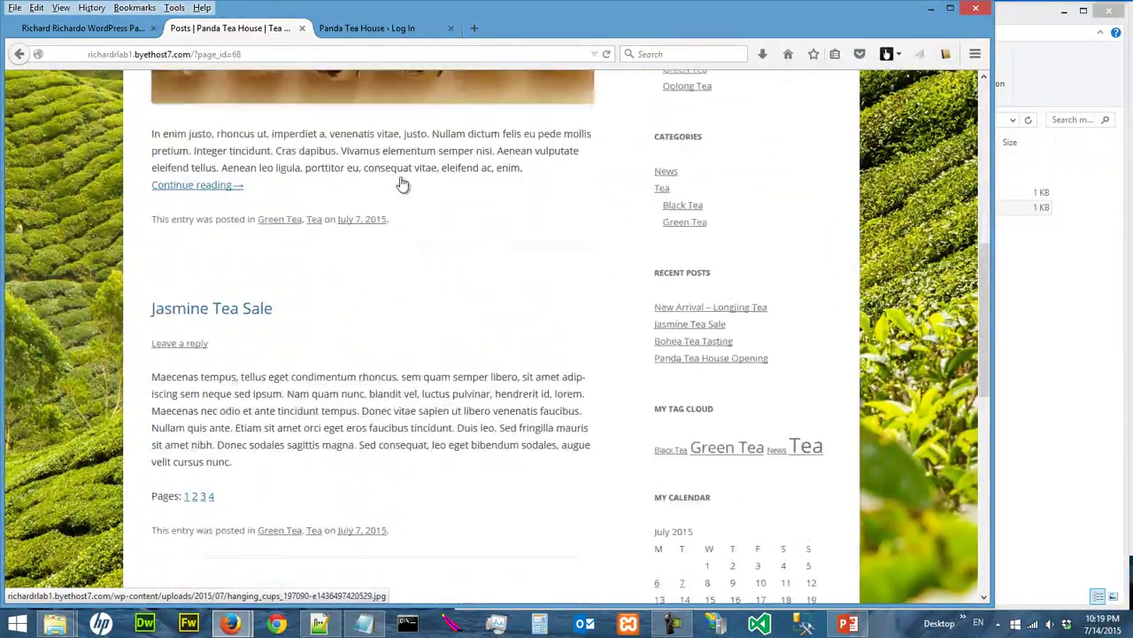
pyautogui.scroll(2, 401, 181)
pyautogui.scroll(1, 328, 175)
pyautogui.scroll(1, 292, 179)
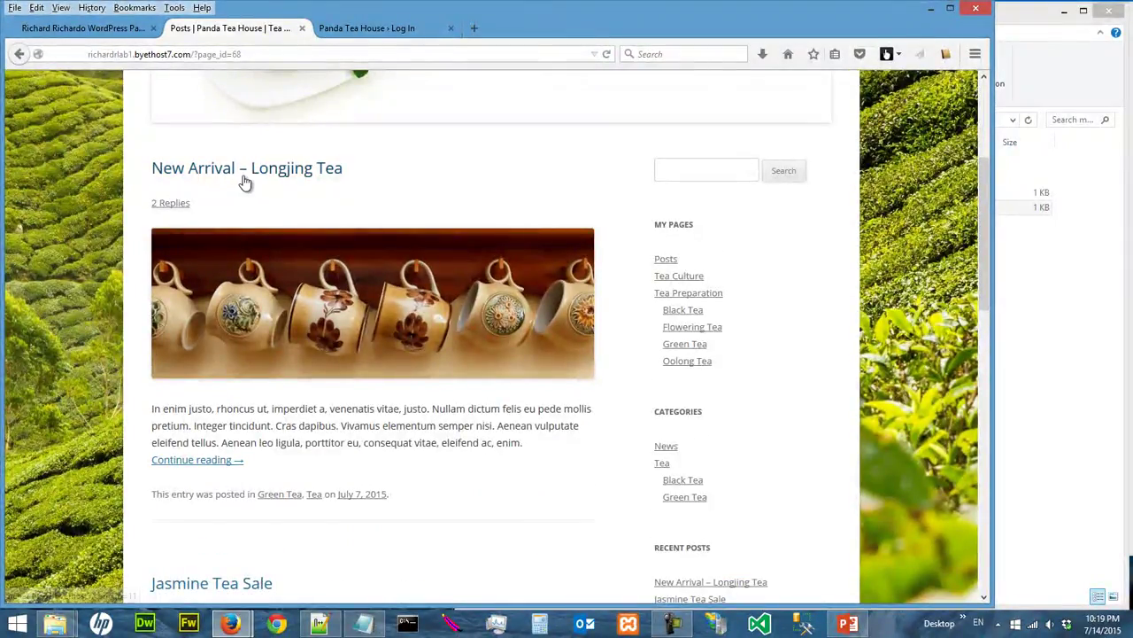
pyautogui.click(174, 209)
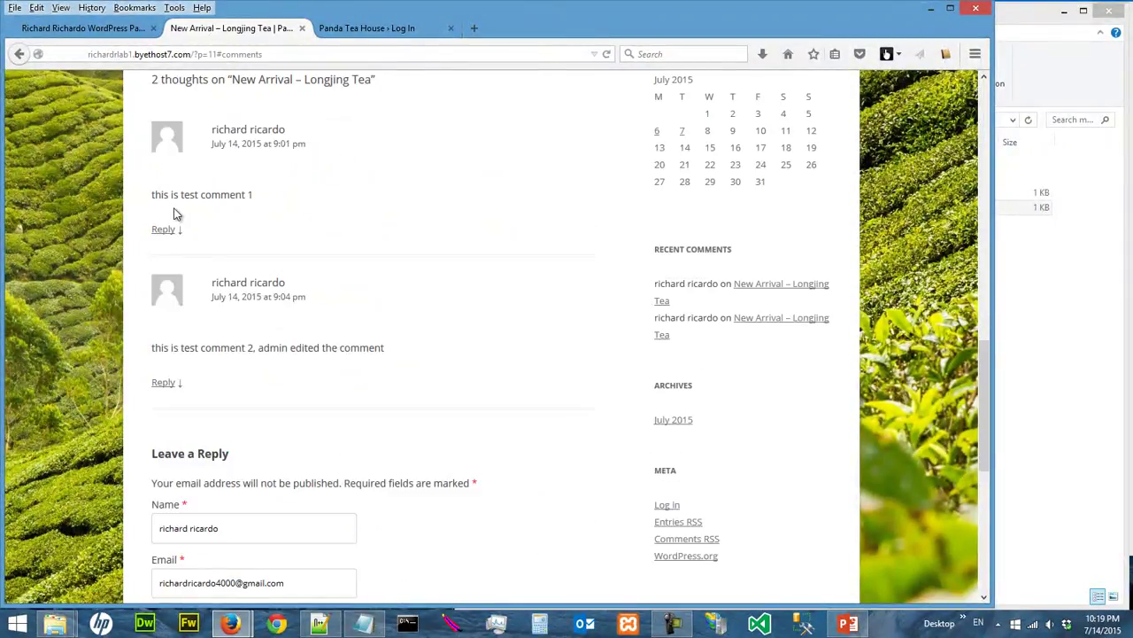
# Step: Post the comment "this is comment 3" on the "New Arrival – Longjing Tea" post
pyautogui.scroll(-3, 207, 248)
pyautogui.scroll(-3, 292, 456)
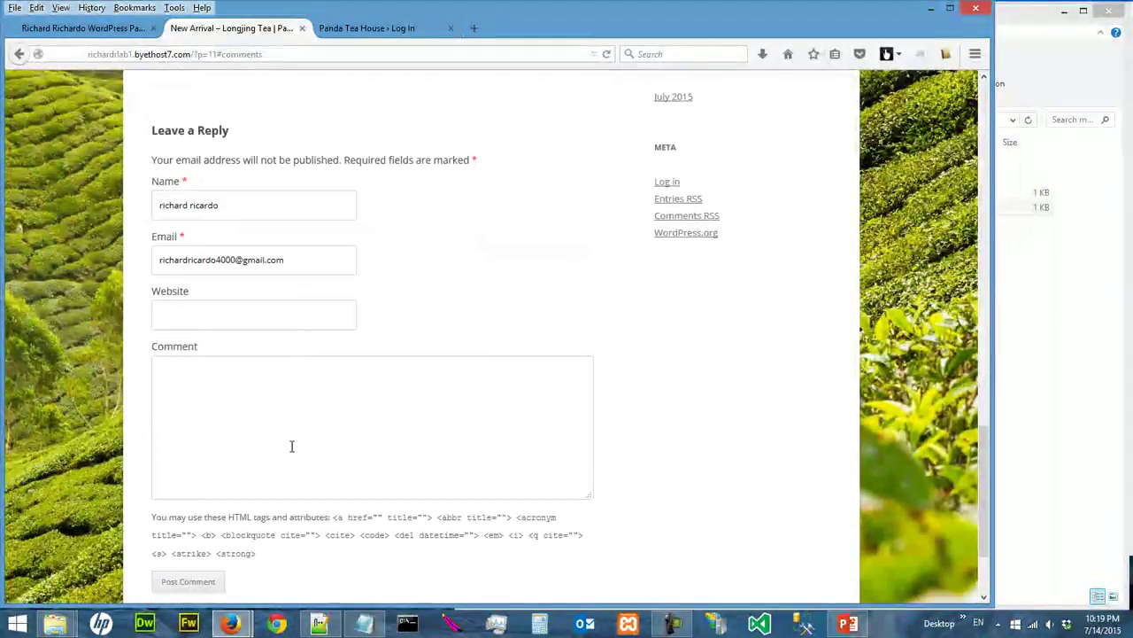
pyautogui.click(288, 403)
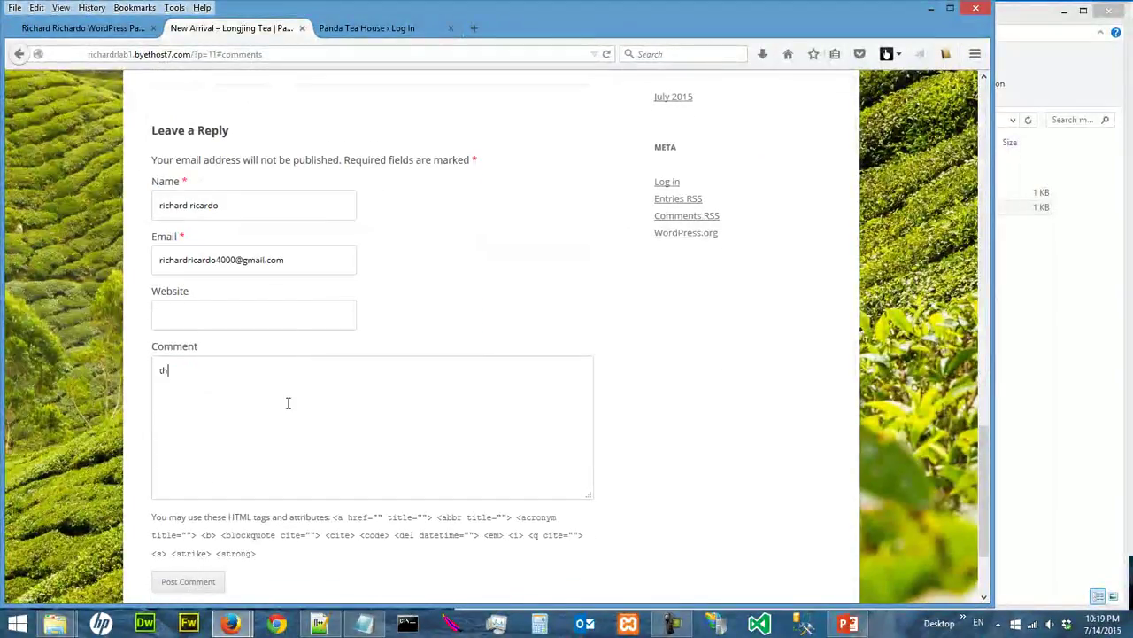
pyautogui.write('this is comment 3')
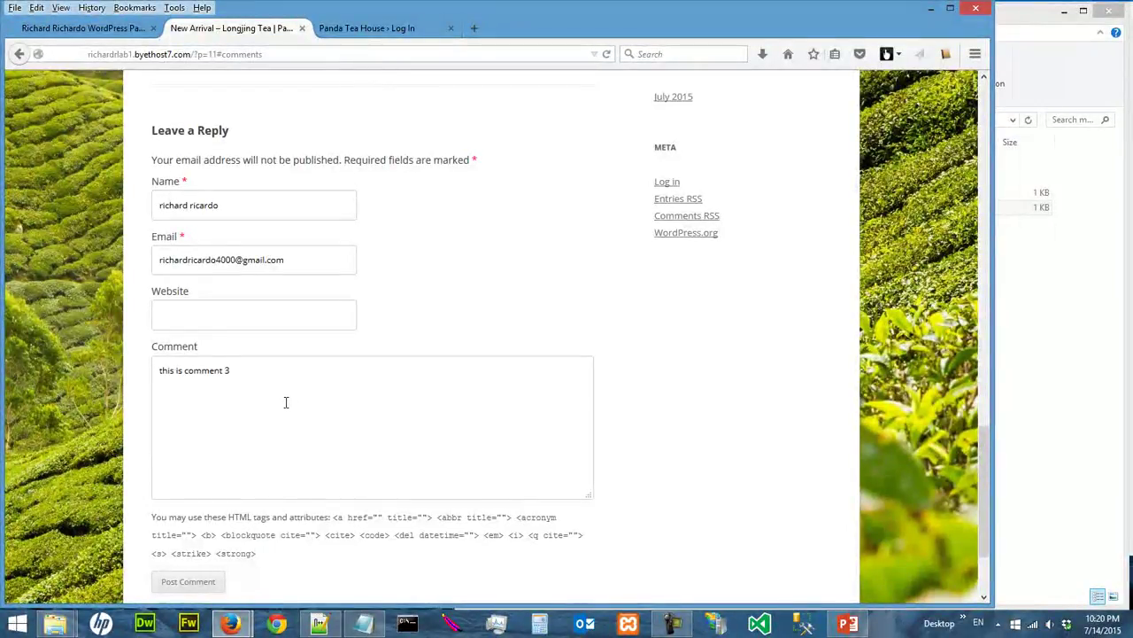
pyautogui.scroll(-2, 283, 400)
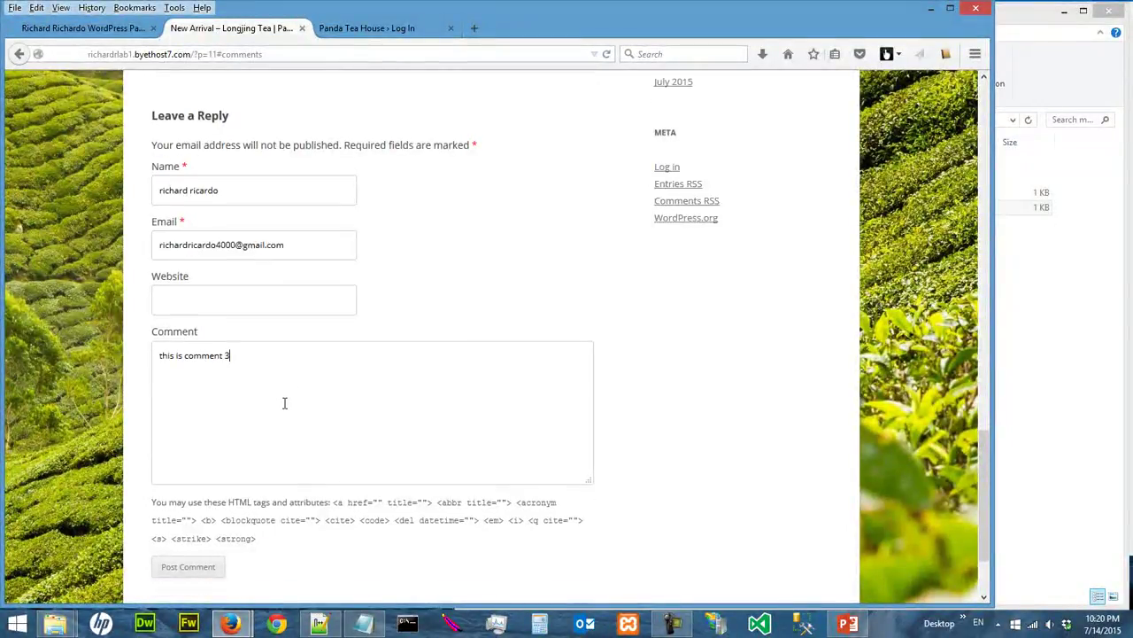
pyautogui.click(221, 501)
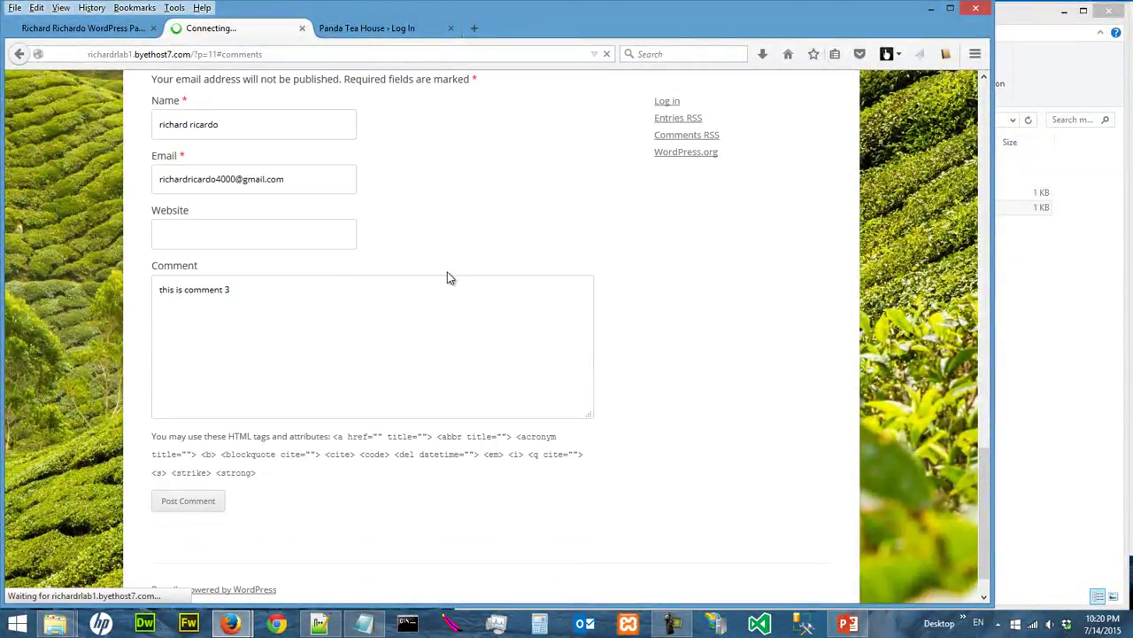
# Step: Review the submitted comment, then return to the Posts page and check the Longjing Tea post's reply count
pyautogui.scroll(10, 448, 277)
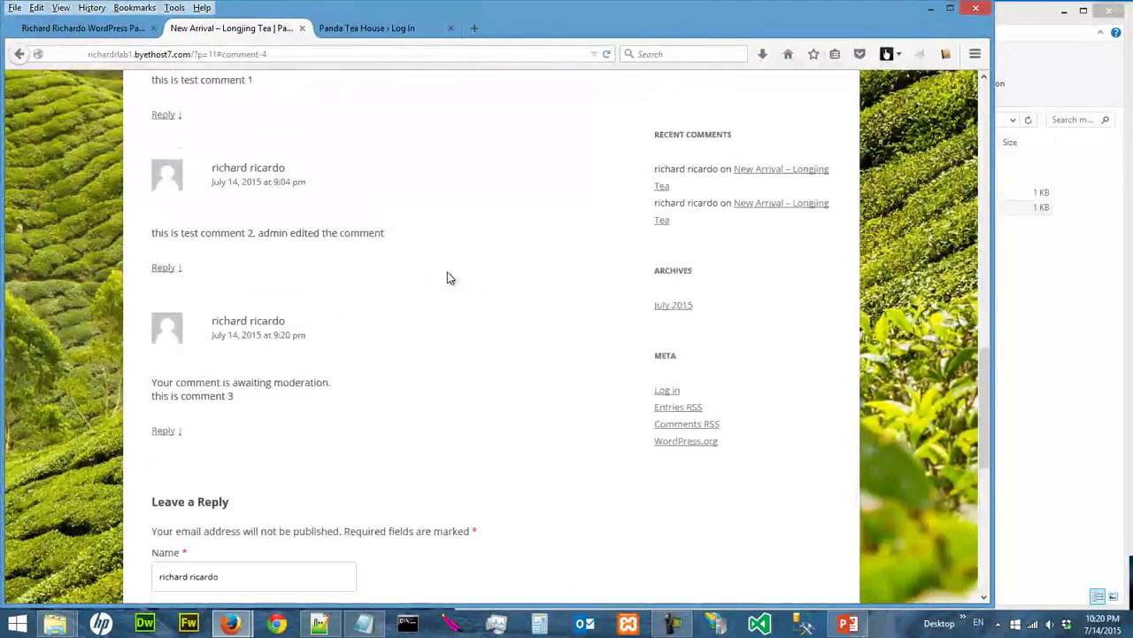
pyautogui.scroll(8, 447, 274)
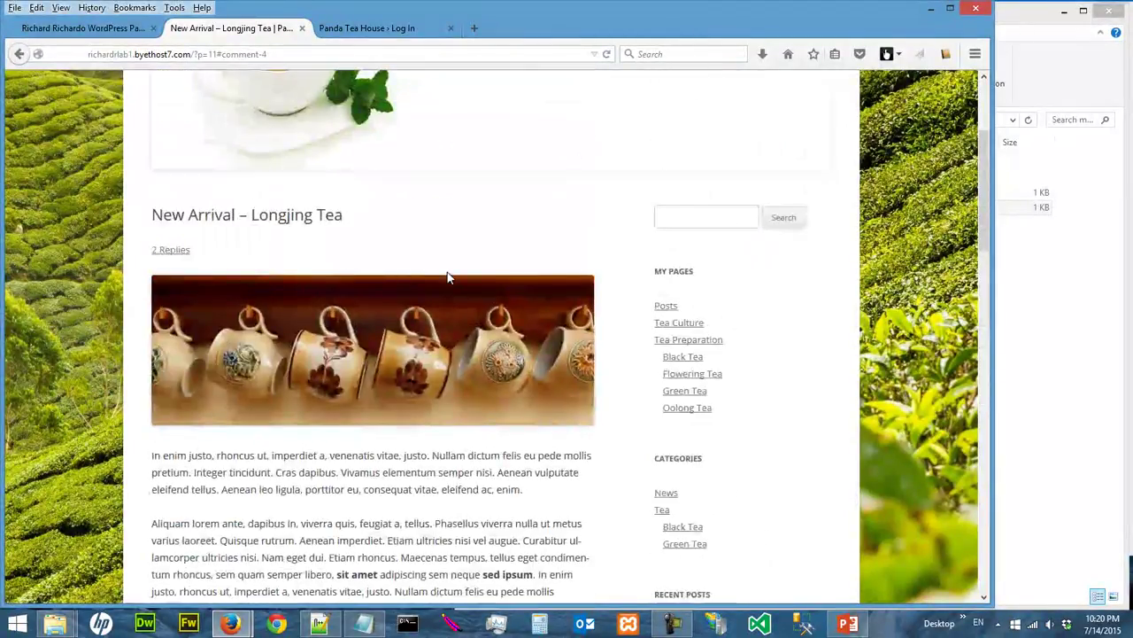
pyautogui.click(283, 157)
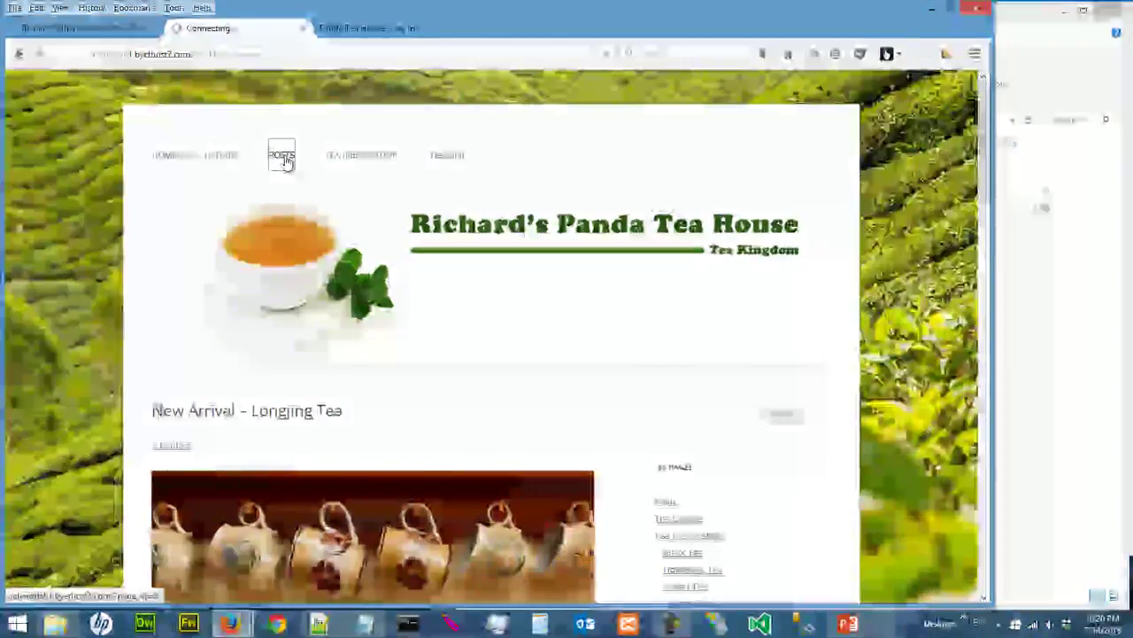
pyautogui.scroll(-2, 325, 295)
pyautogui.scroll(-5, 325, 295)
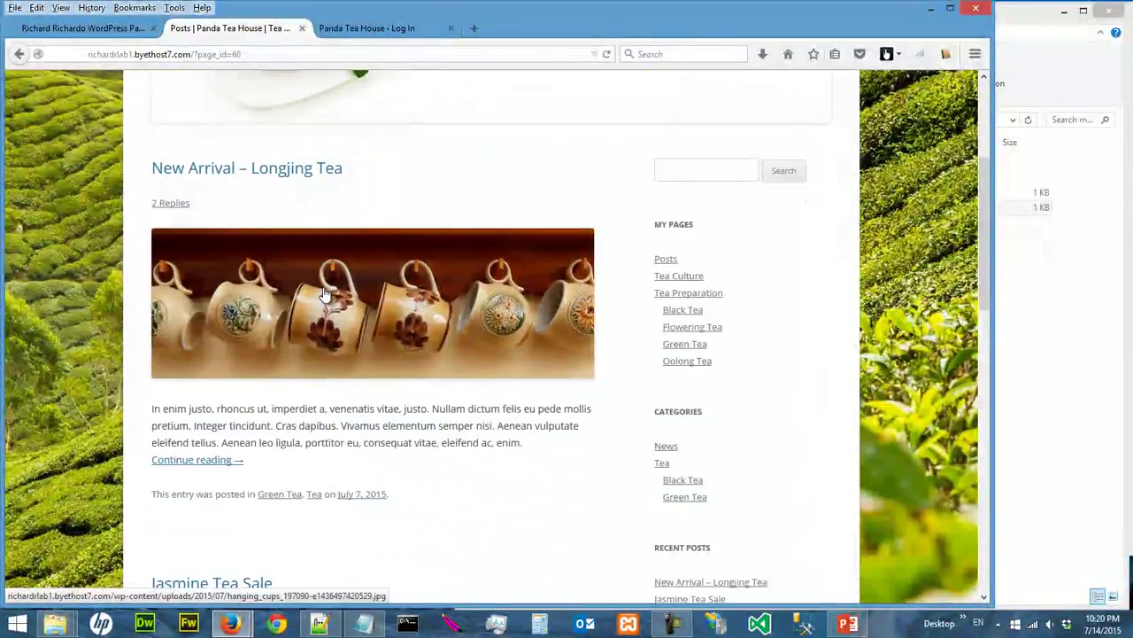
pyautogui.scroll(4, 324, 294)
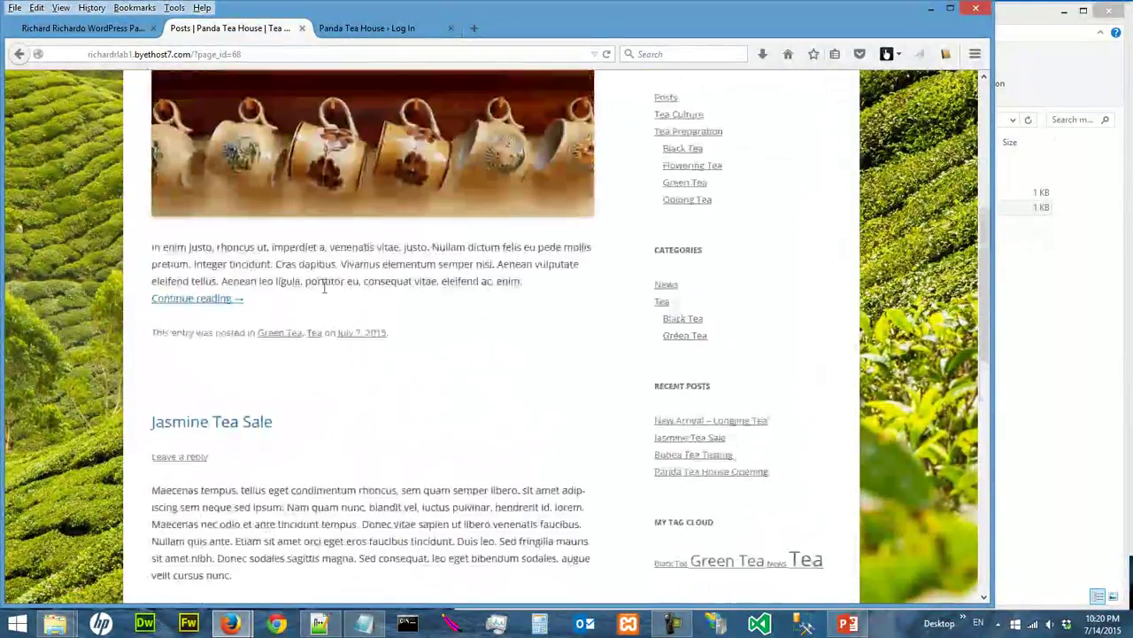
pyautogui.scroll(2, 324, 295)
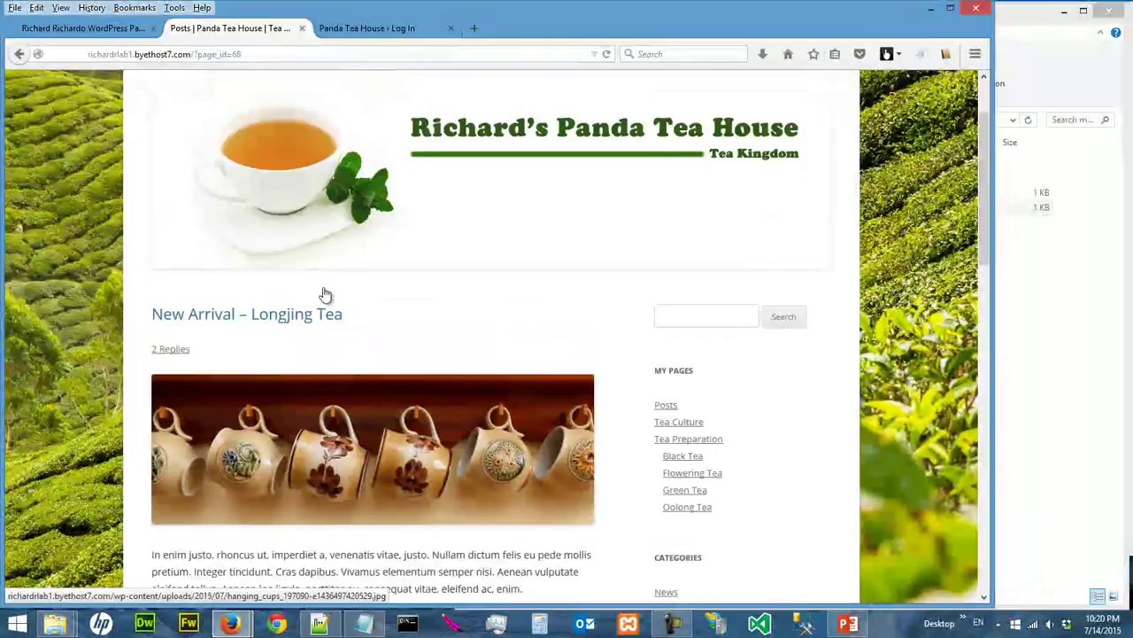
pyautogui.click(283, 76)
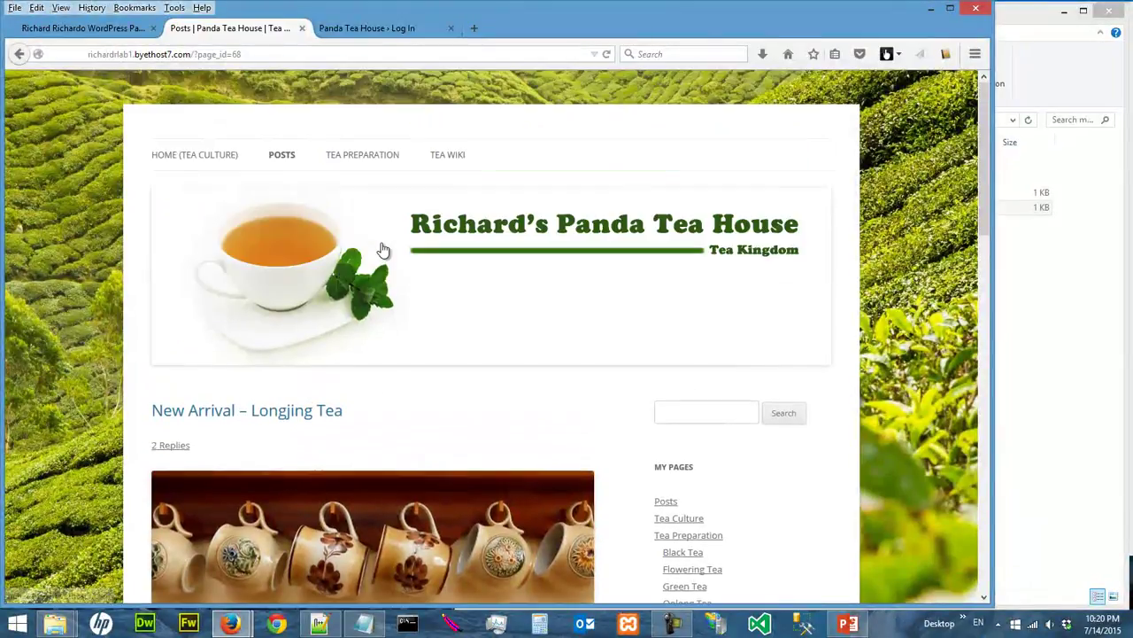
pyautogui.scroll(-1, 363, 266)
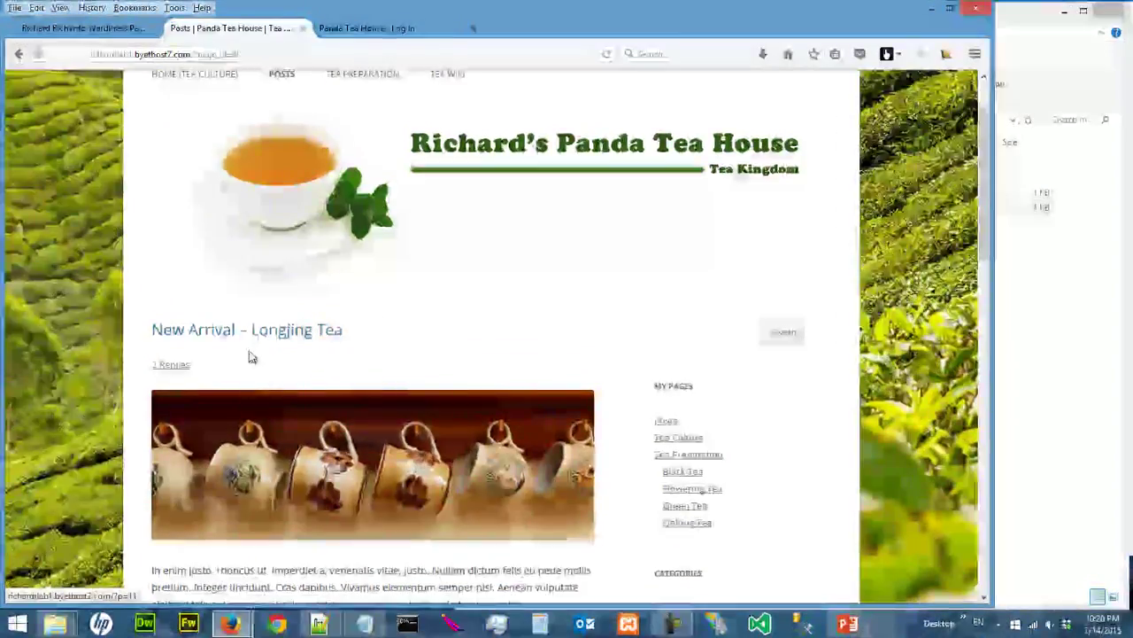
# Step: Open the Longjing Tea post's replies again and examine the moderation notice on the third comment
pyautogui.click(182, 366)
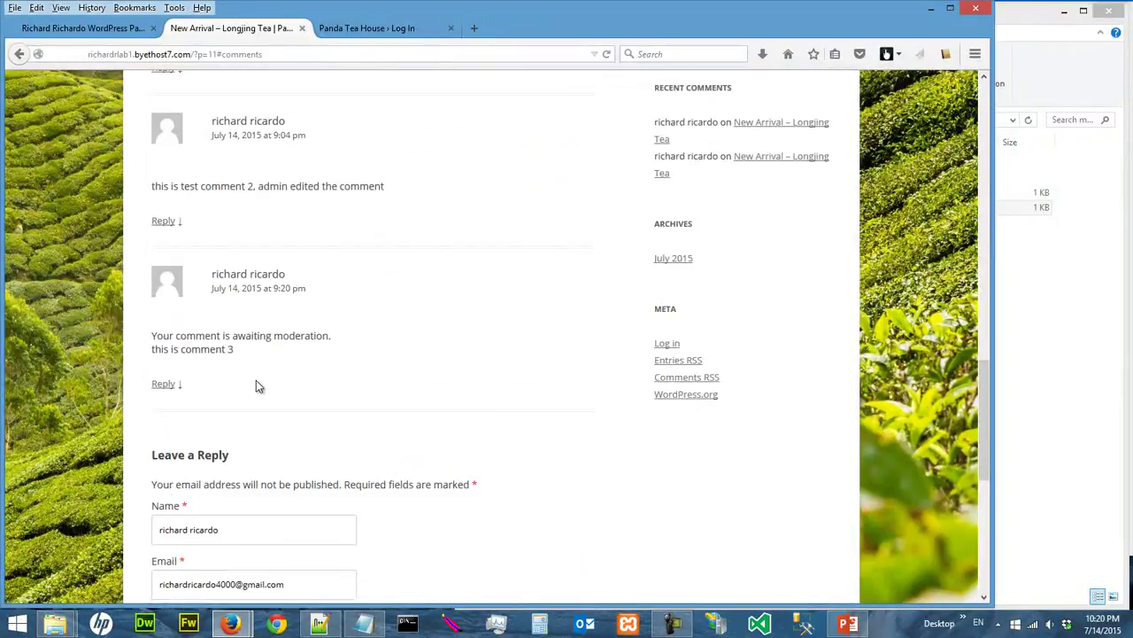
pyautogui.scroll(5, 256, 380)
pyautogui.scroll(3, 258, 387)
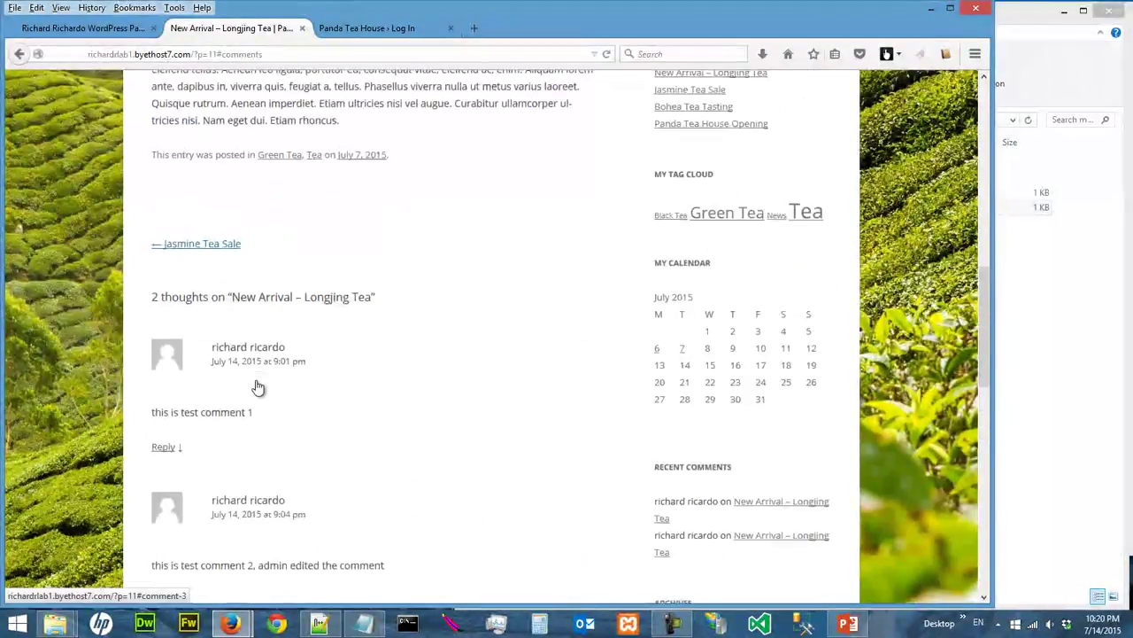
pyautogui.scroll(-4, 257, 386)
pyautogui.scroll(-1, 256, 382)
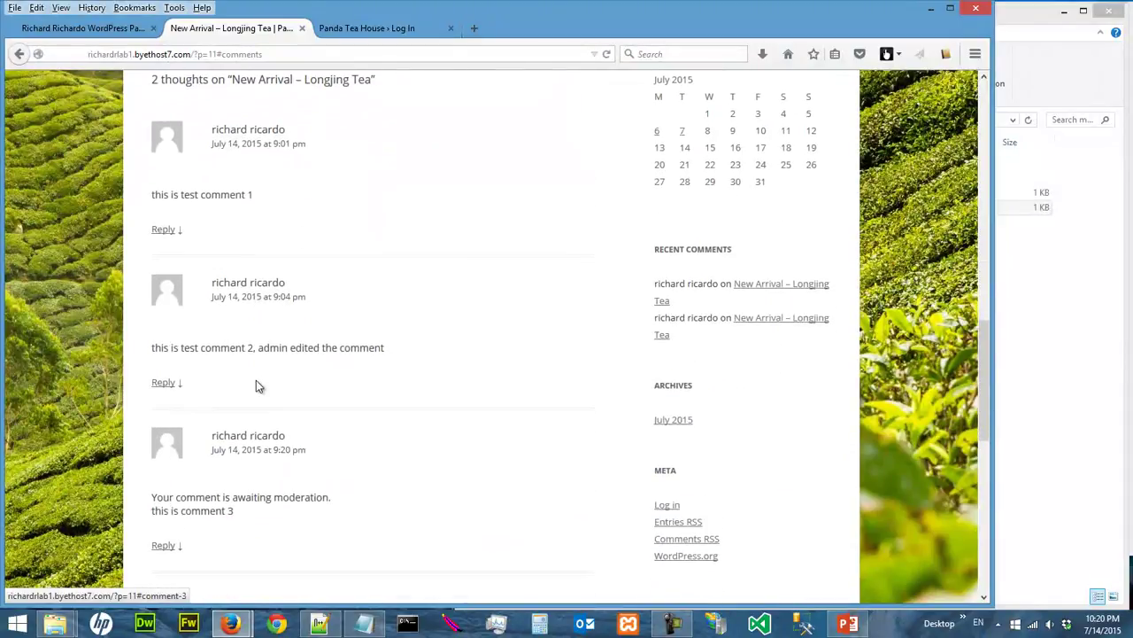
pyautogui.scroll(-3, 335, 338)
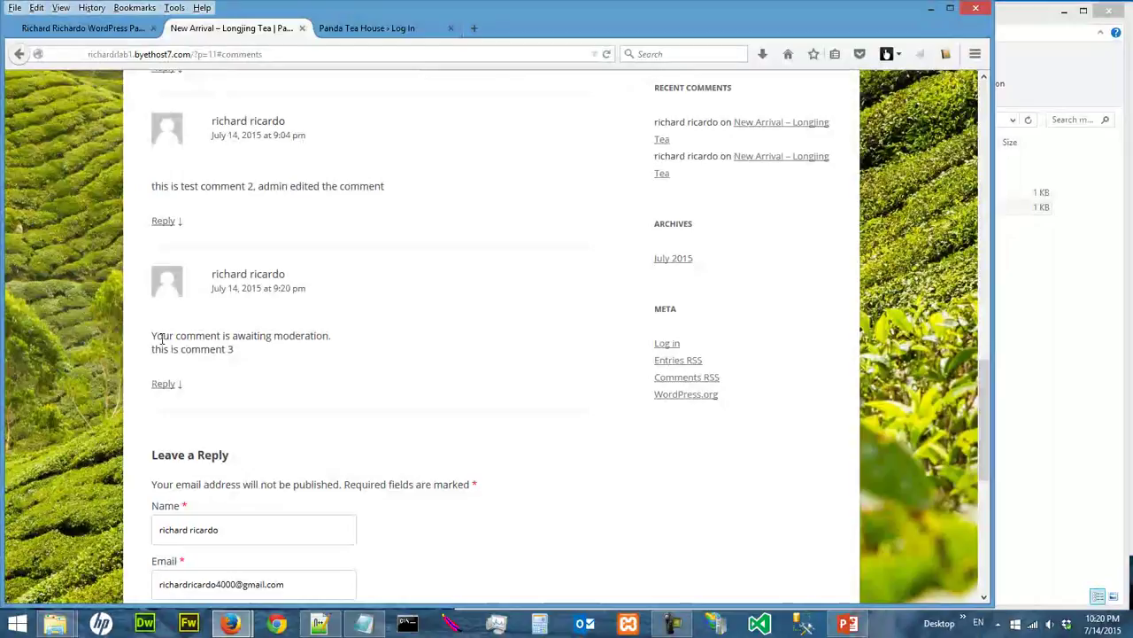
pyautogui.moveTo(153, 336); pyautogui.dragTo(358, 344)
pyautogui.click(327, 341)
pyautogui.moveTo(153, 337); pyautogui.dragTo(346, 339)
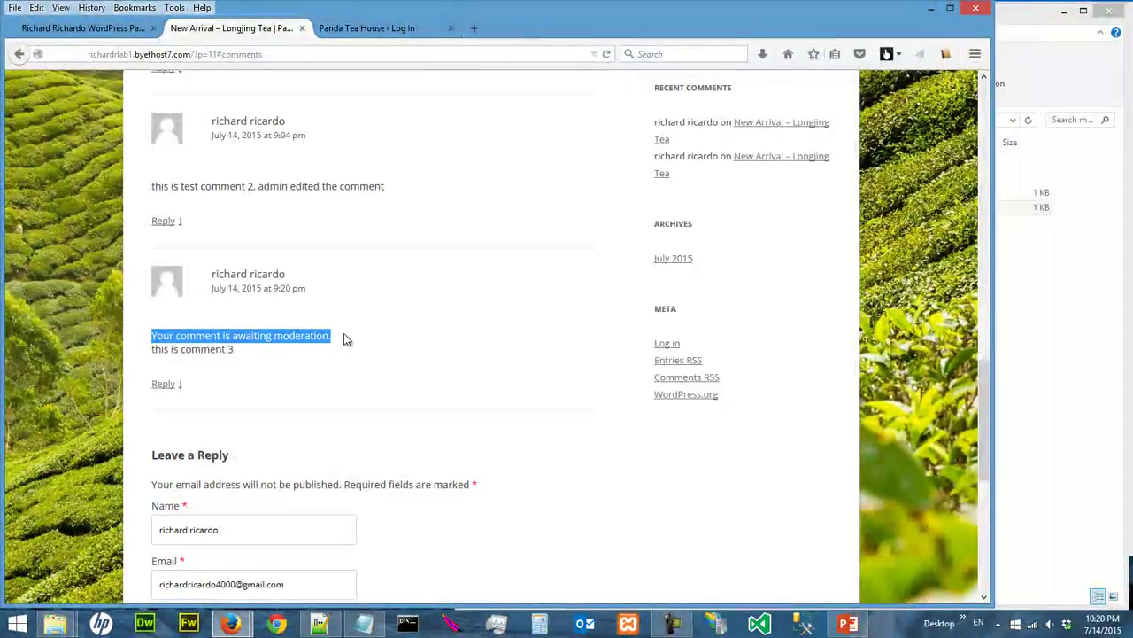
# Step: Compare the comment count in the heading with the comments listed below the Longjing Tea post
pyautogui.scroll(5, 345, 337)
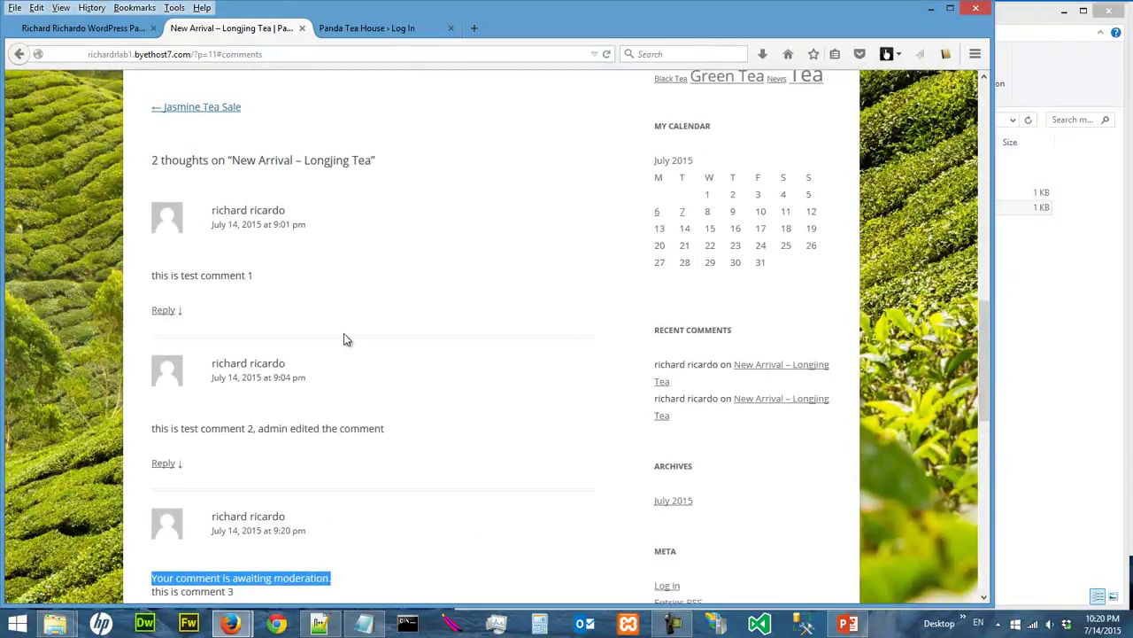
pyautogui.scroll(-3, 346, 338)
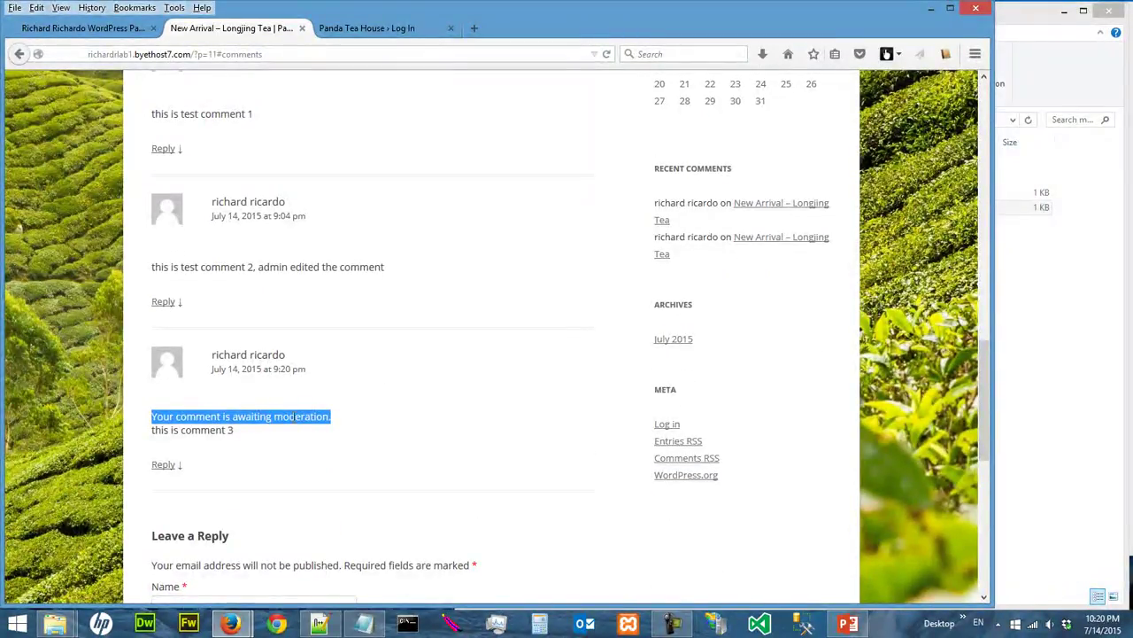
pyautogui.scroll(13, 294, 417)
pyautogui.scroll(-6, 294, 422)
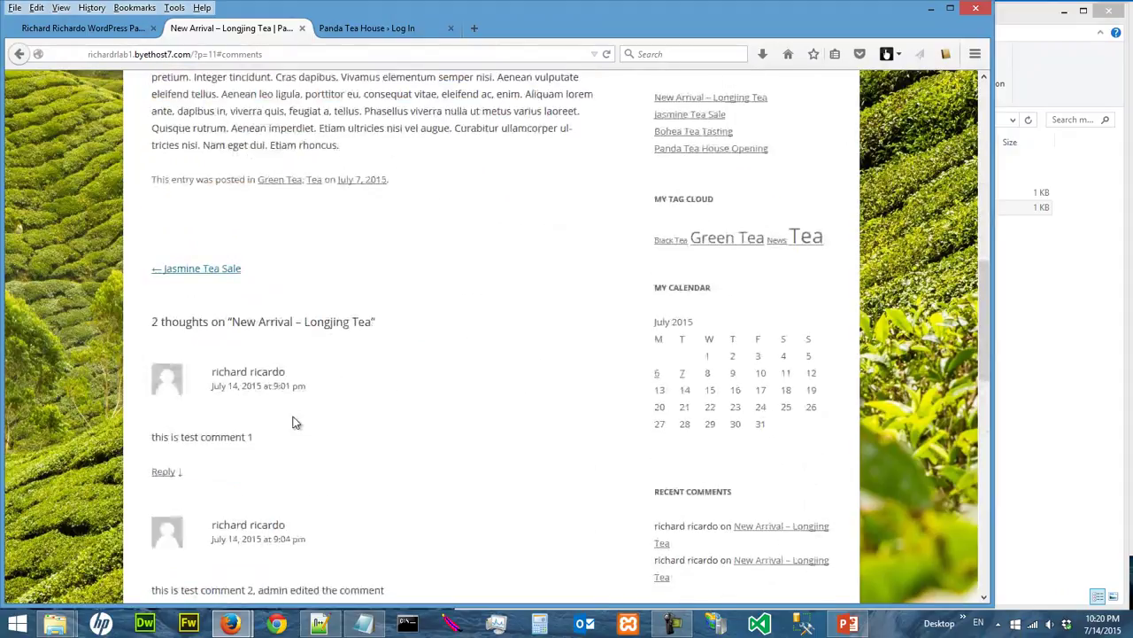
pyautogui.scroll(-3, 296, 422)
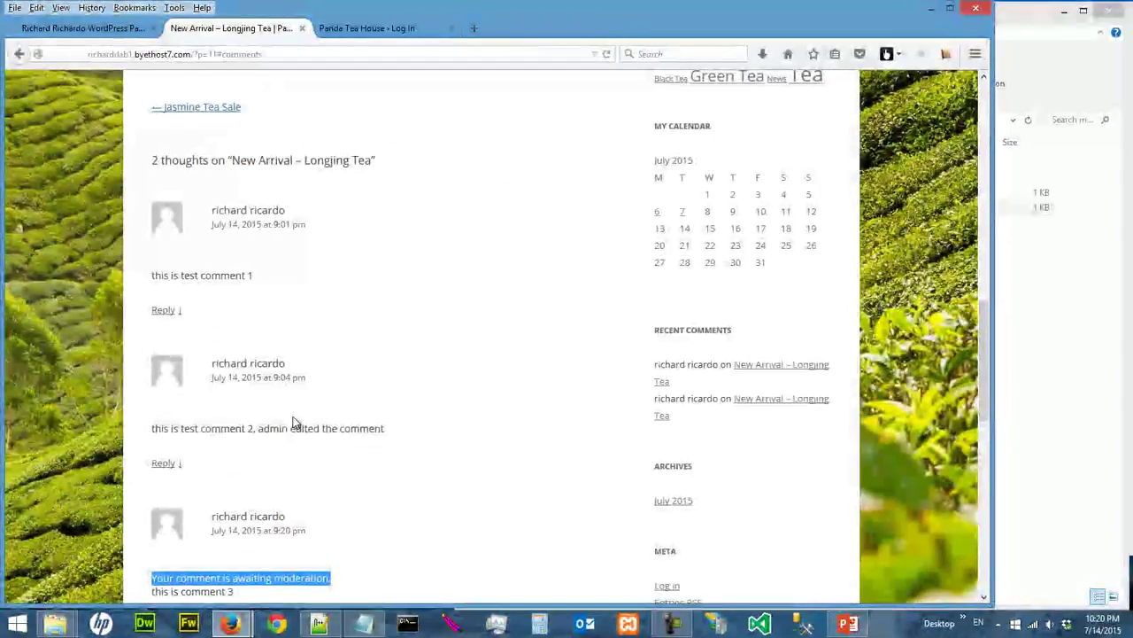
pyautogui.scroll(1, 296, 424)
pyautogui.scroll(10, 296, 422)
# Step: Log back in to the WordPress dashboard as admin, entering the account password
pyautogui.click(366, 28)
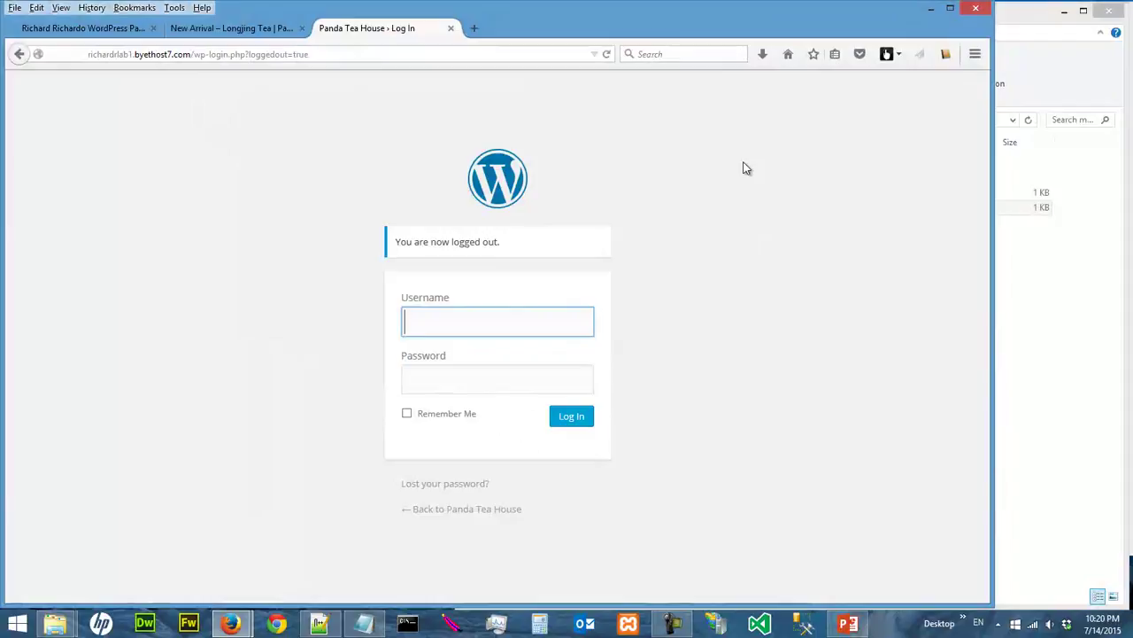
pyautogui.write('admin')
pyautogui.press('Tab')
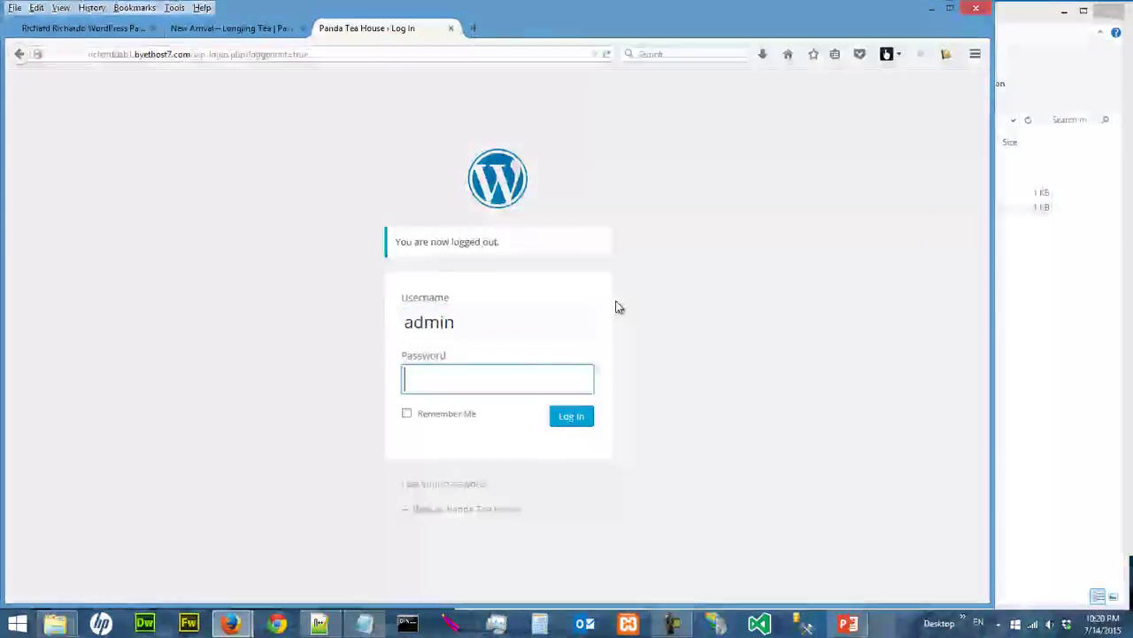
pyautogui.write('••••••••')
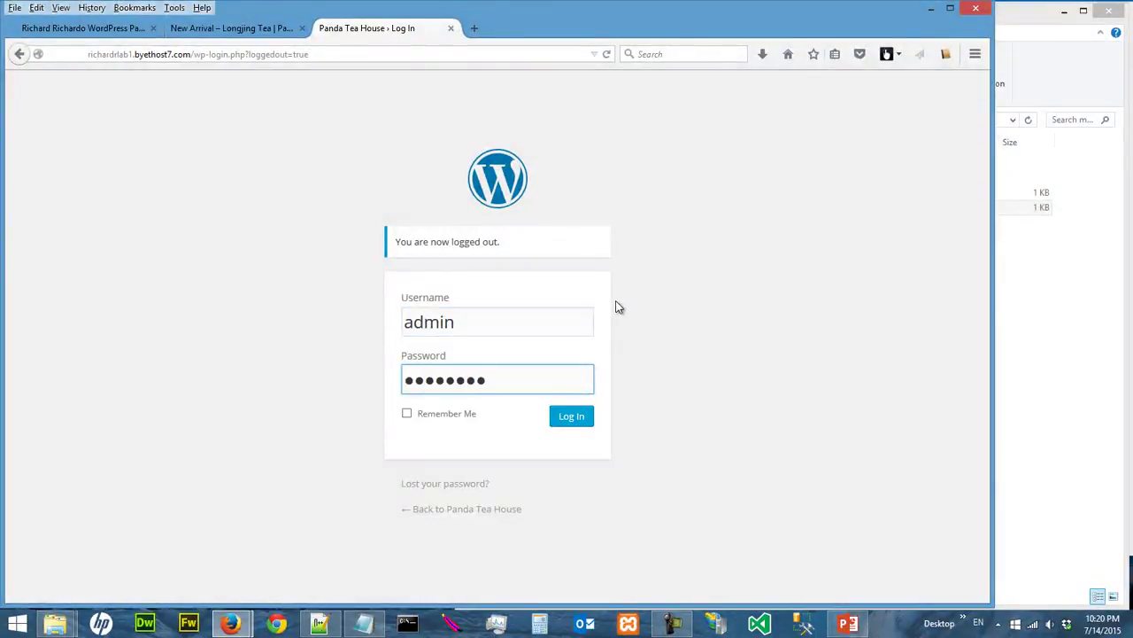
pyautogui.write('••')
pyautogui.press('Return')
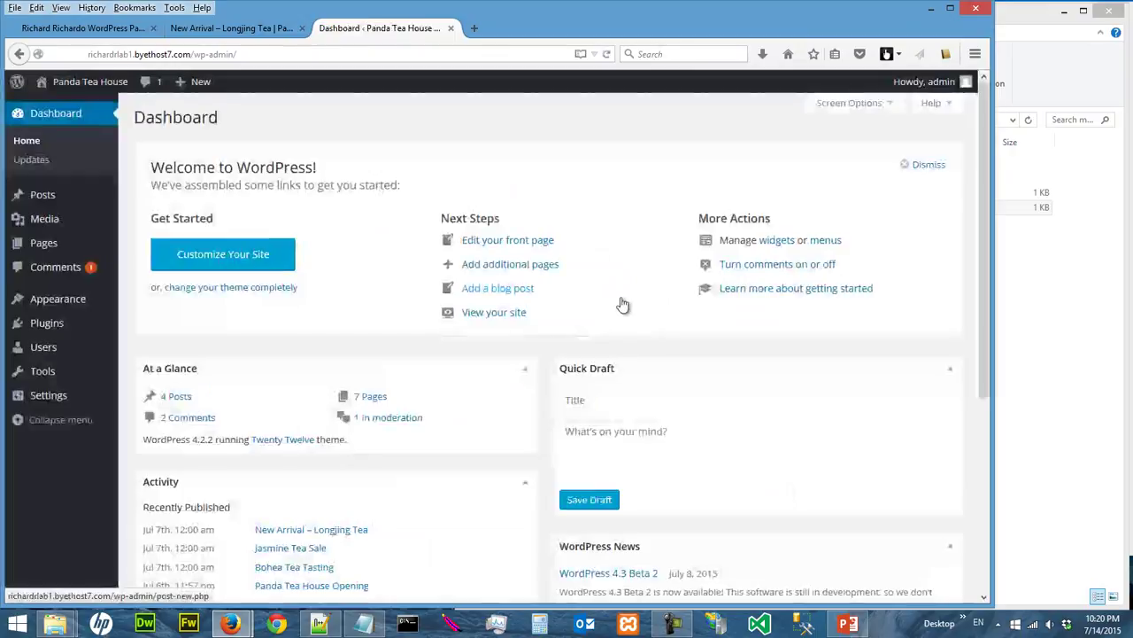
# Step: Show only the pending comments in the comments list and approve "this is comment 3"
pyautogui.click(46, 268)
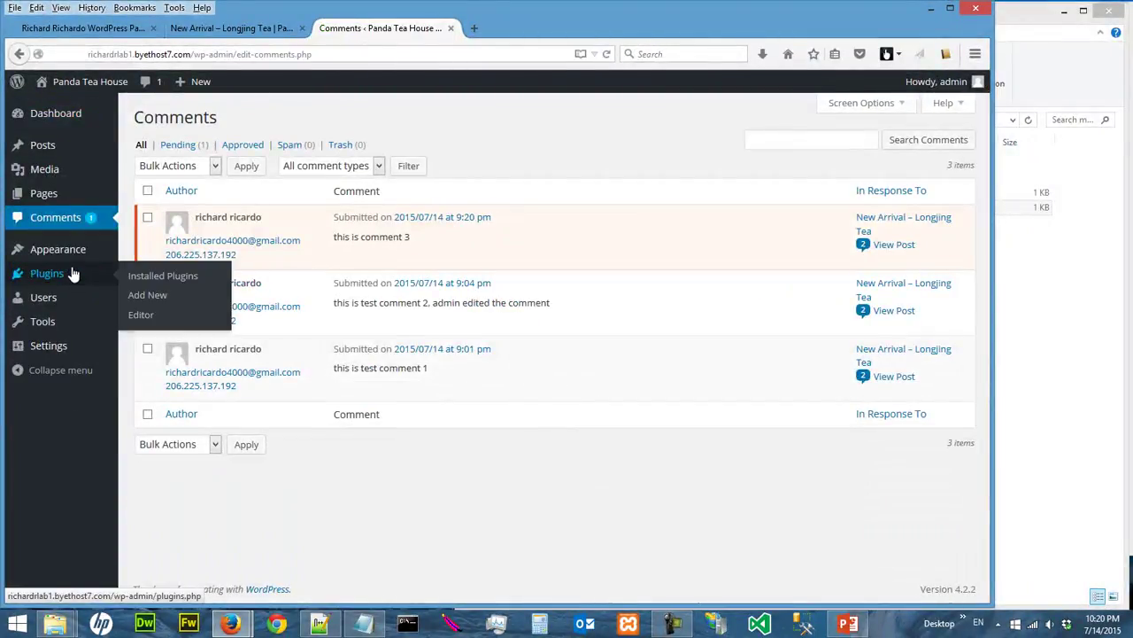
pyautogui.moveTo(384, 258)
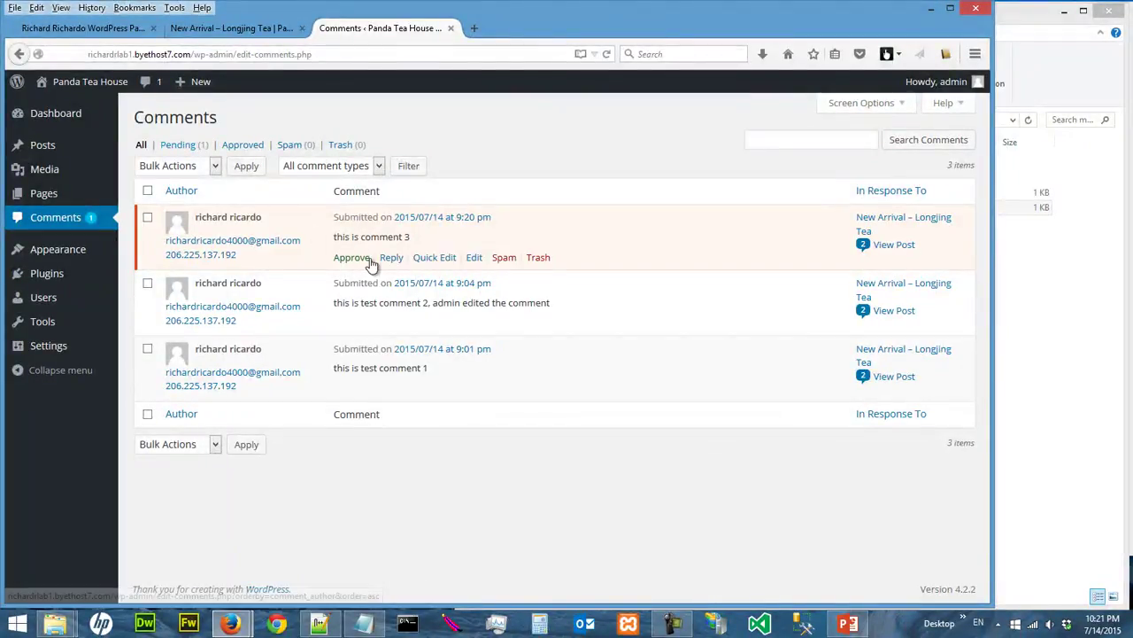
pyautogui.click(185, 147)
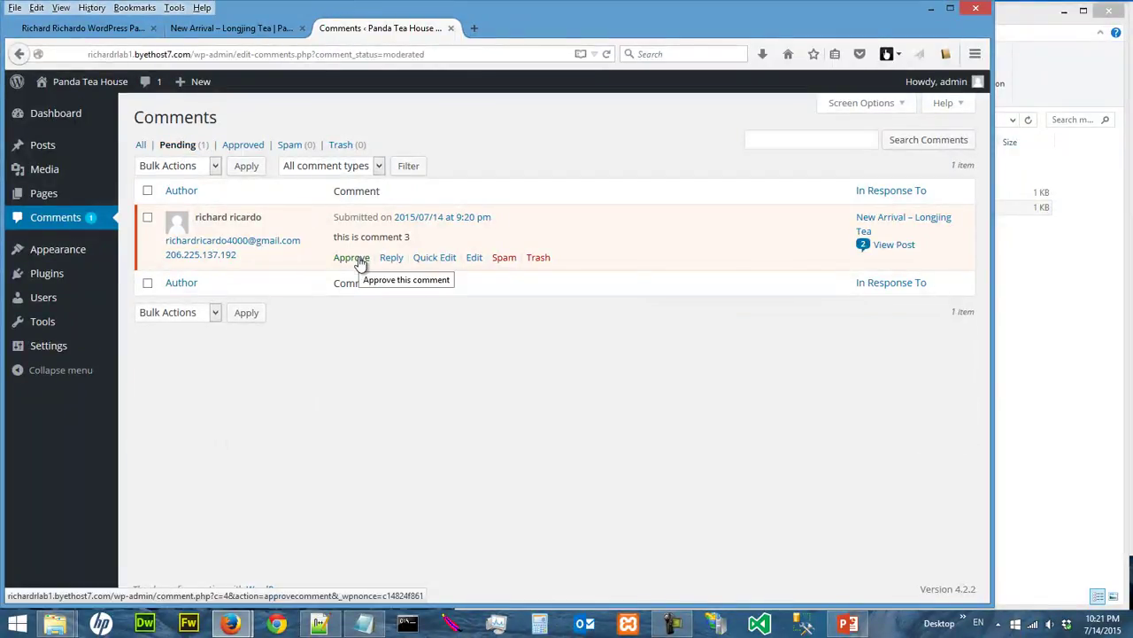
pyautogui.click(358, 257)
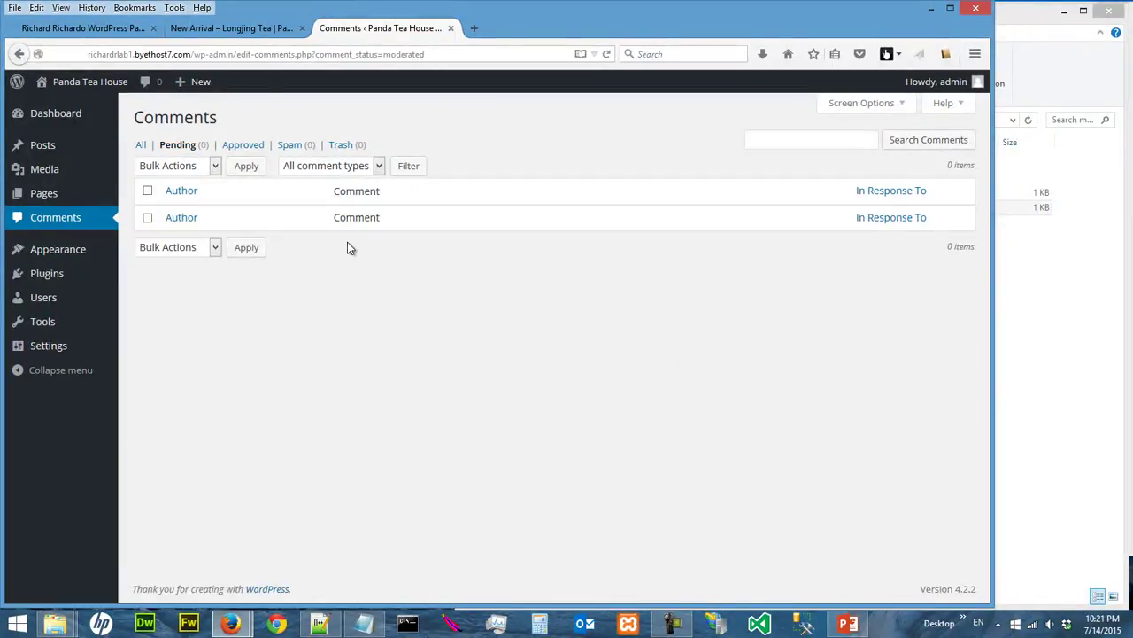
# Step: Go back to the Longjing Tea post and reload it to check the reply count after the approval
pyautogui.click(247, 29)
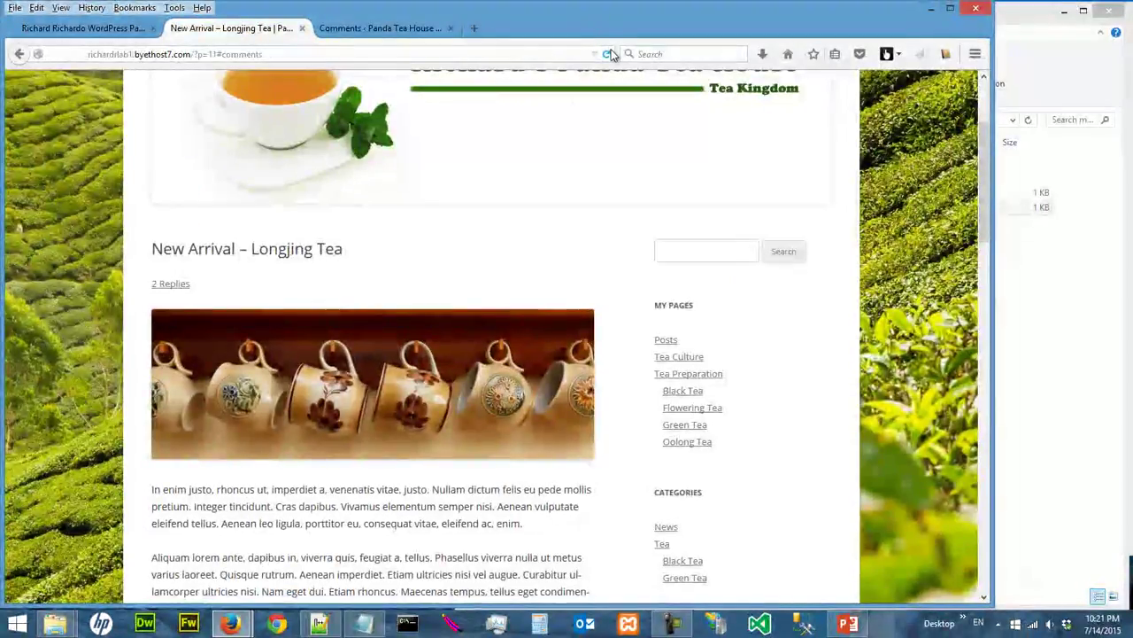
pyautogui.click(608, 54)
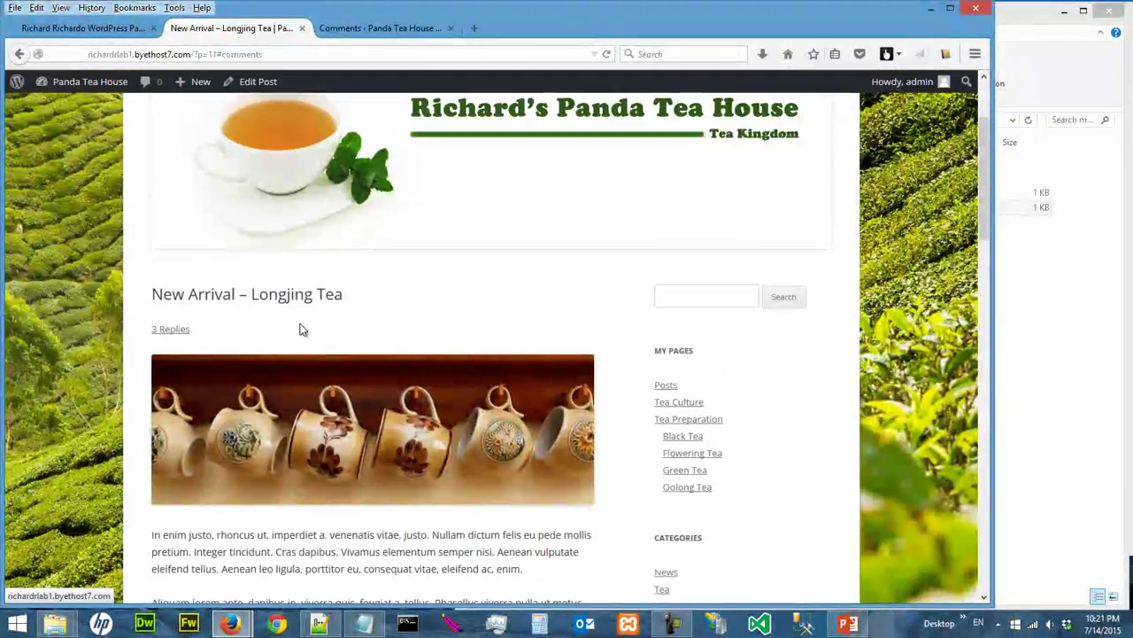
# Step: Open the replies of the Longjing Tea post and check the listed comments for "this is comment 3"
pyautogui.click(163, 332)
pyautogui.scroll(-3, 430, 331)
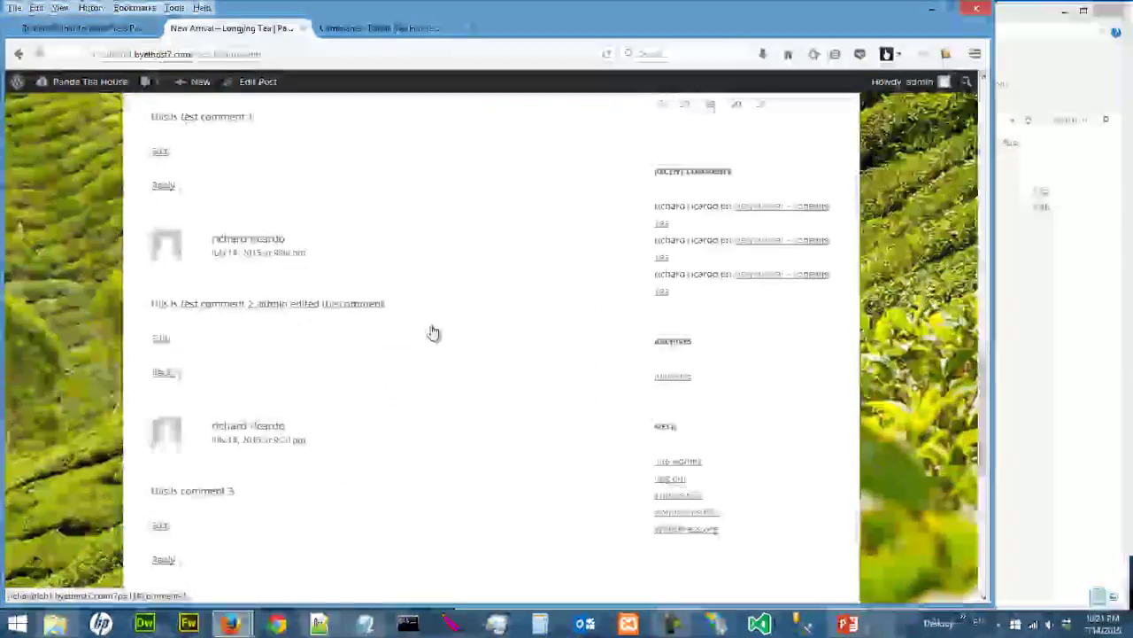
# Step: In the dashboard's Discussion settings, turn off "Comment must be manually approved" and save the changes
pyautogui.click(414, 29)
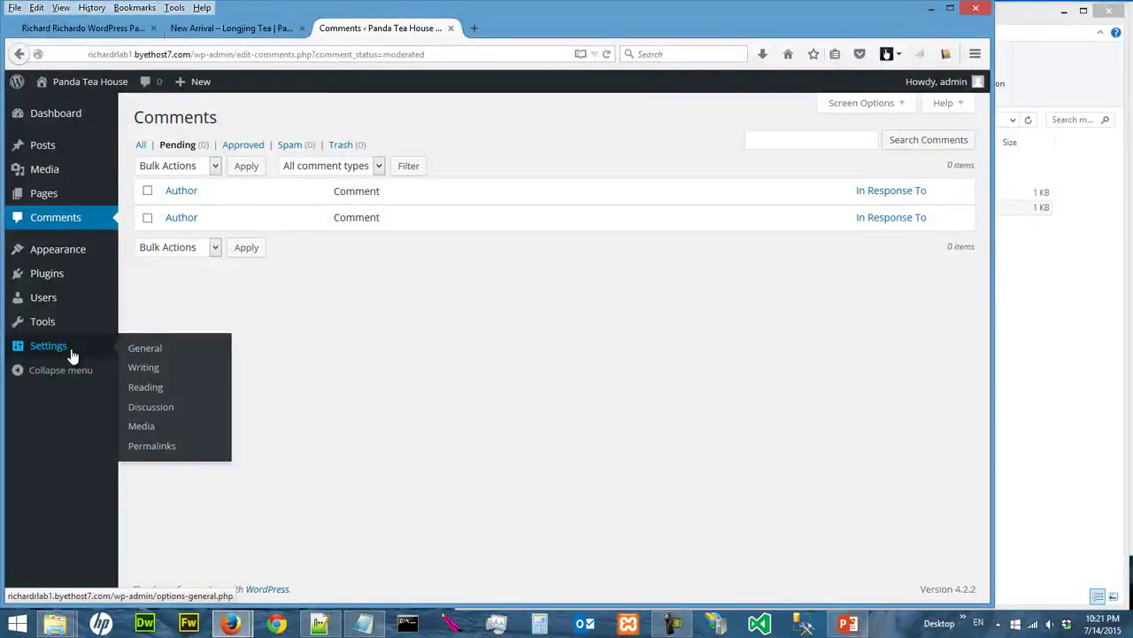
pyautogui.click(150, 407)
pyautogui.scroll(-5, 400, 331)
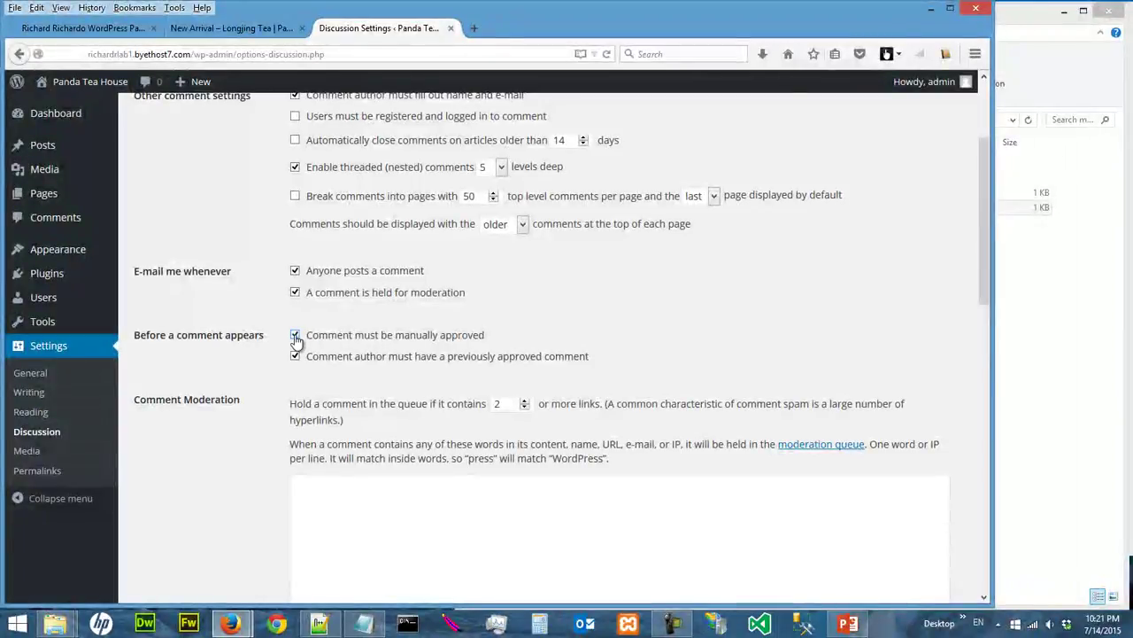
pyautogui.click(295, 336)
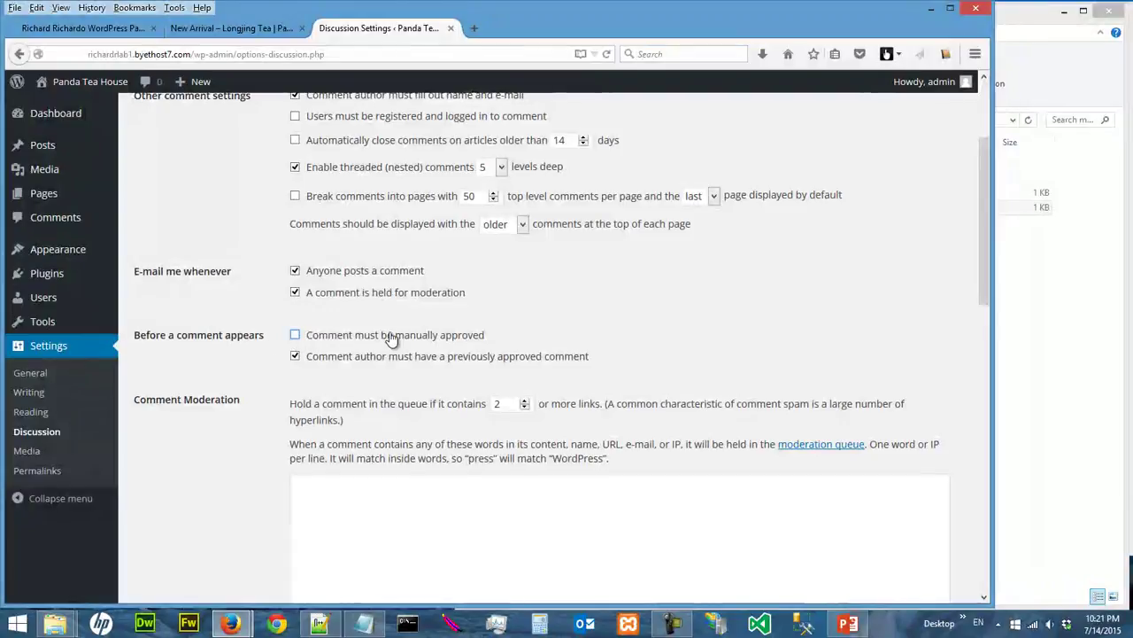
pyautogui.scroll(-3, 366, 345)
pyautogui.scroll(-4, 369, 344)
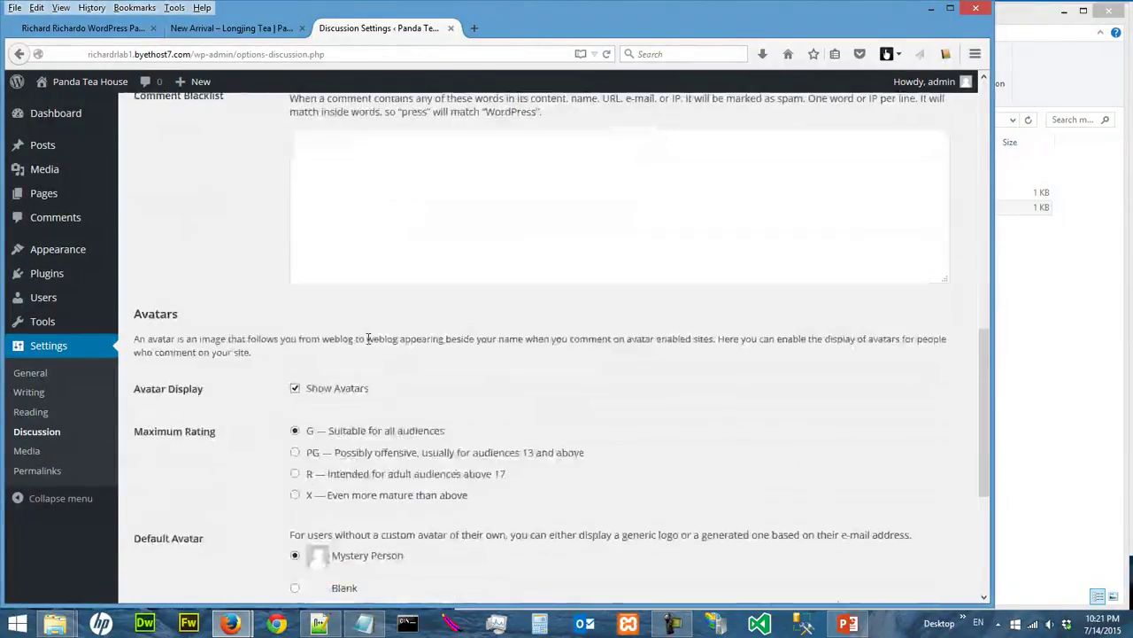
pyautogui.scroll(8, 370, 344)
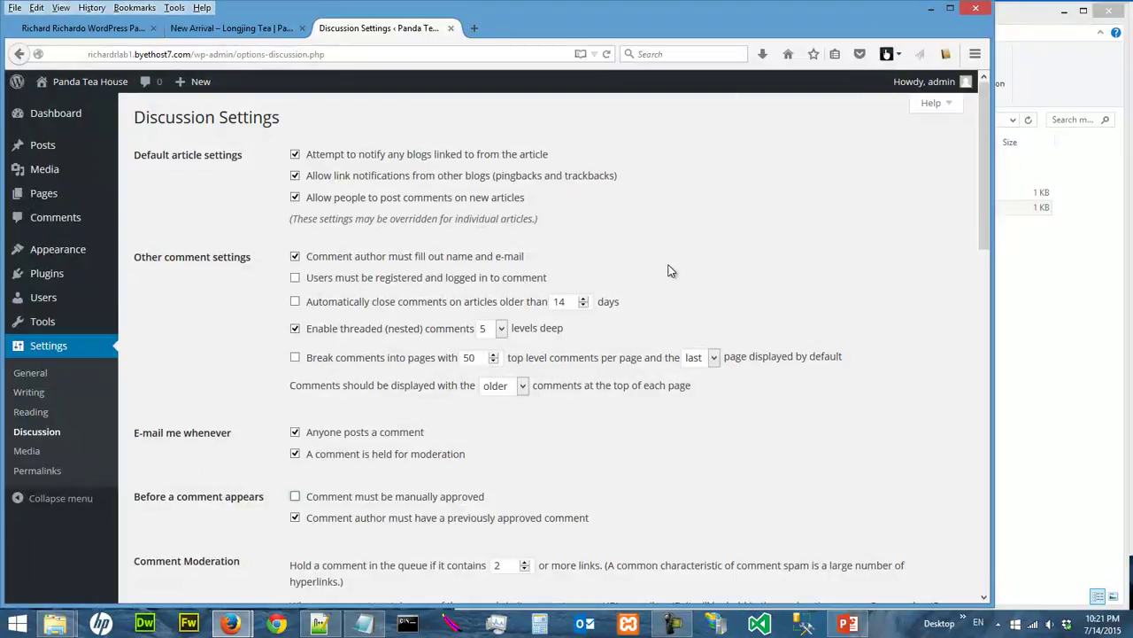
pyautogui.scroll(-2, 673, 265)
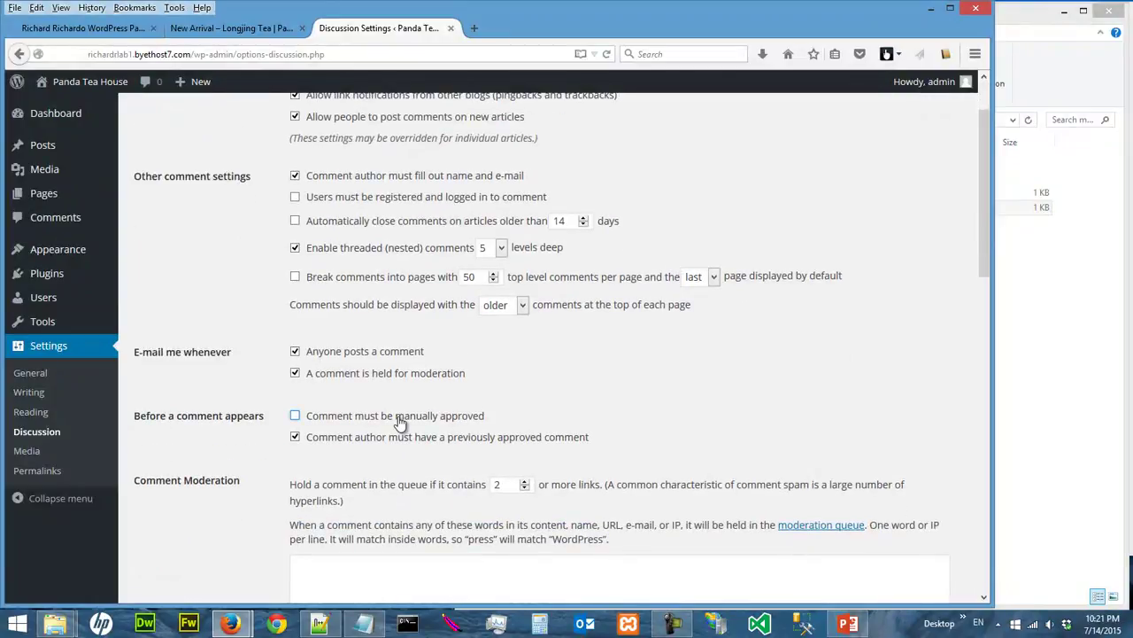
pyautogui.scroll(-7, 615, 380)
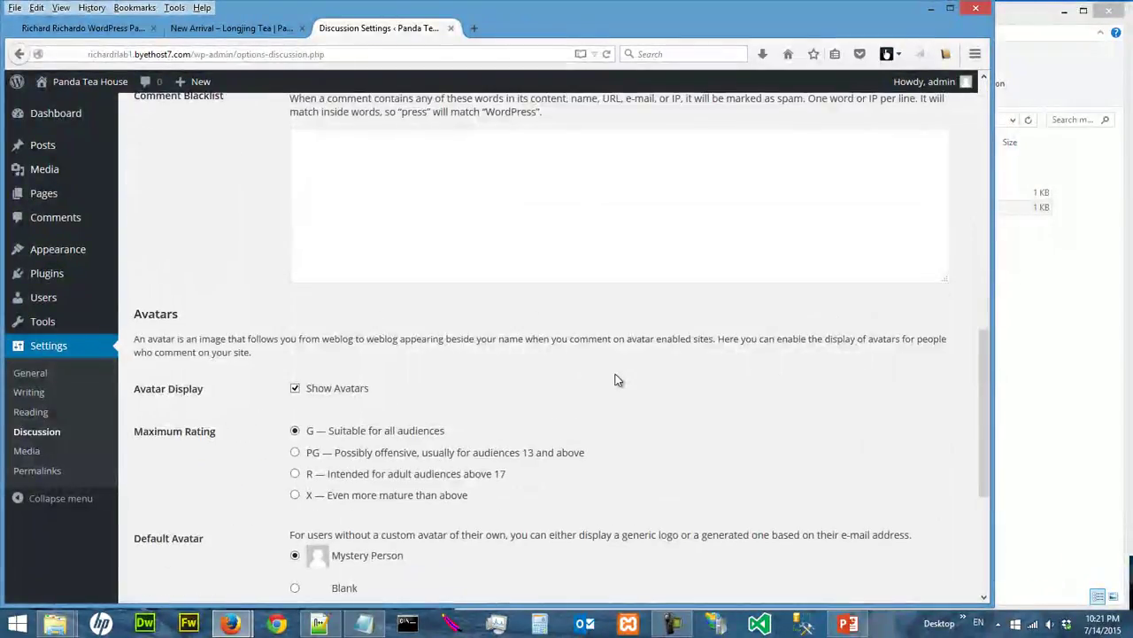
pyautogui.scroll(-3, 615, 380)
pyautogui.click(176, 534)
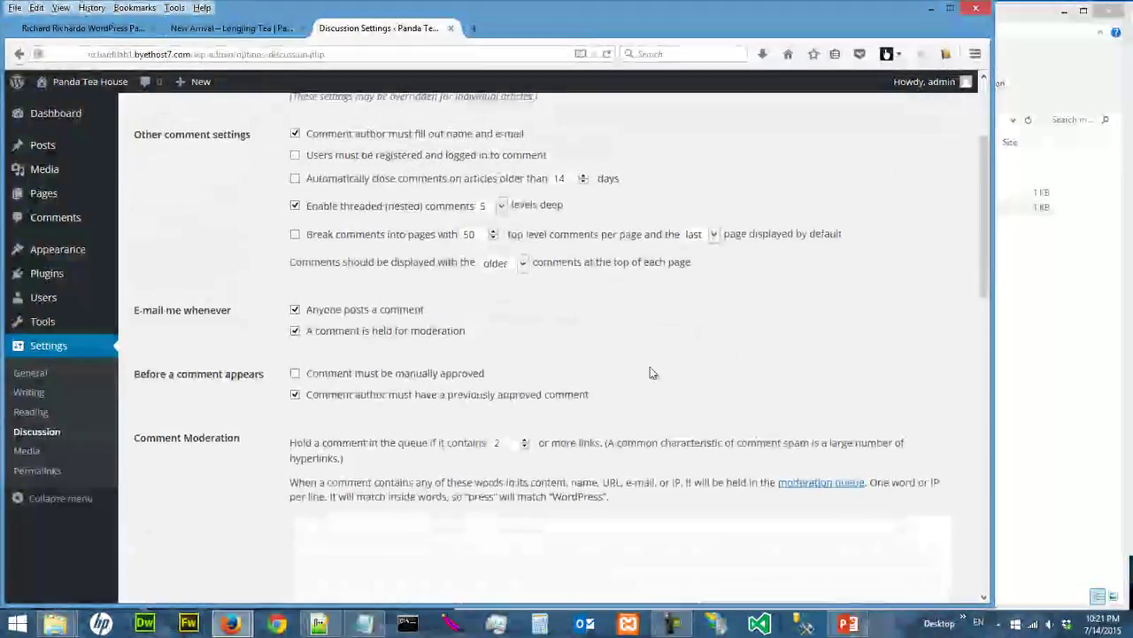
pyautogui.scroll(2, 748, 409)
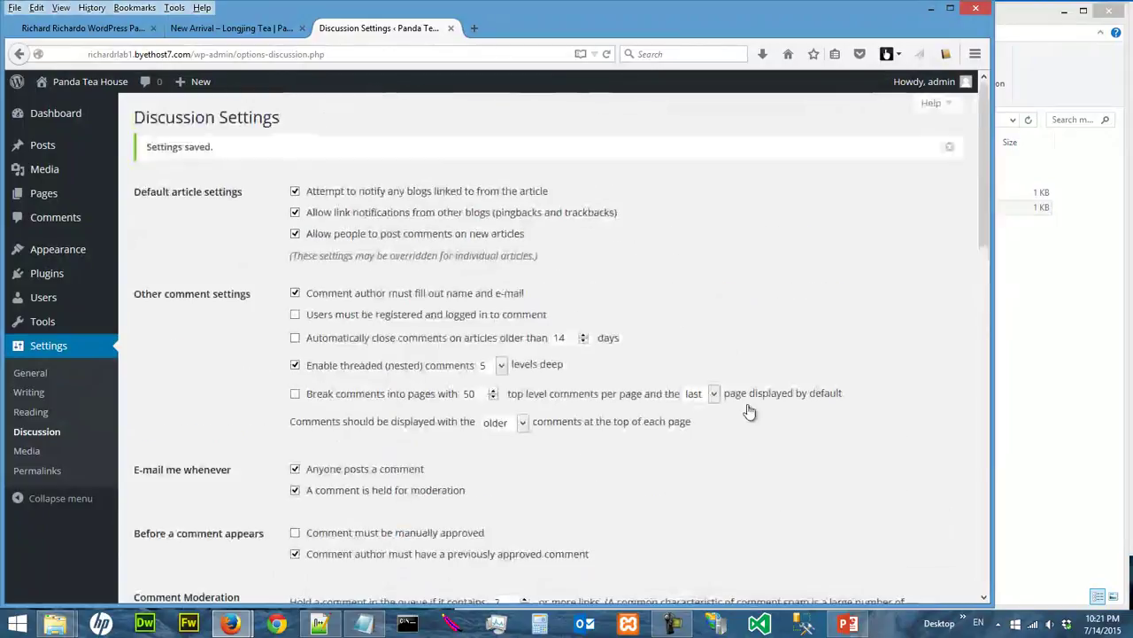